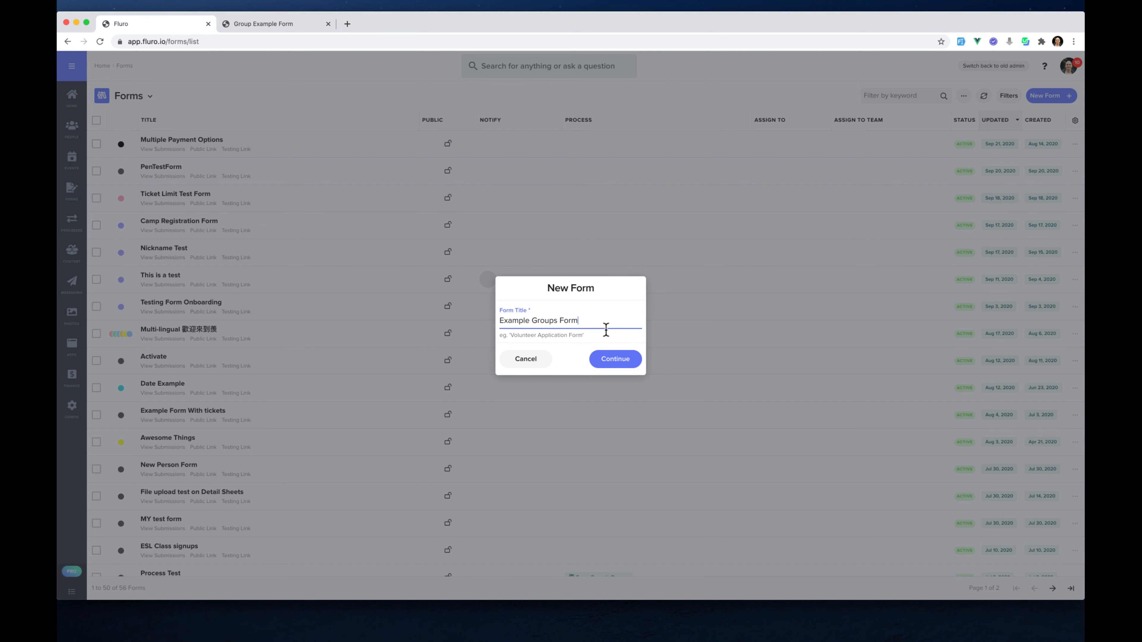
Create the Example Groups Form and remove its Email / Phone group and Date of Birth field.
{"action": "left_click", "coordinate": [607, 362]}
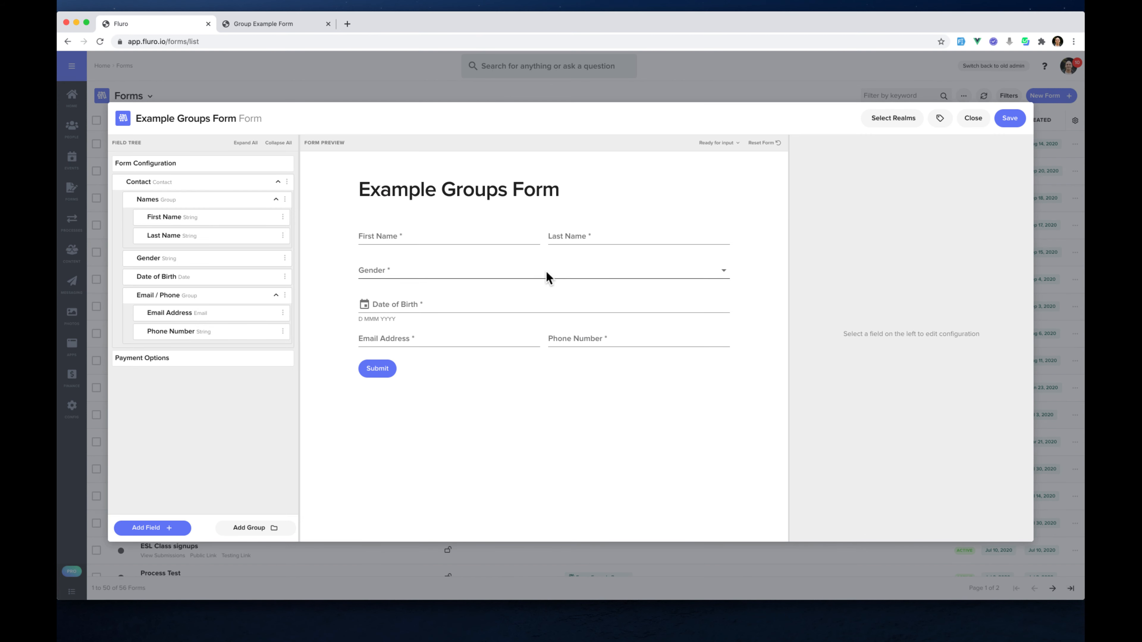
{"action": "left_click", "coordinate": [185, 189]}
{"action": "left_click", "coordinate": [285, 295]}
{"action": "left_click", "coordinate": [309, 395]}
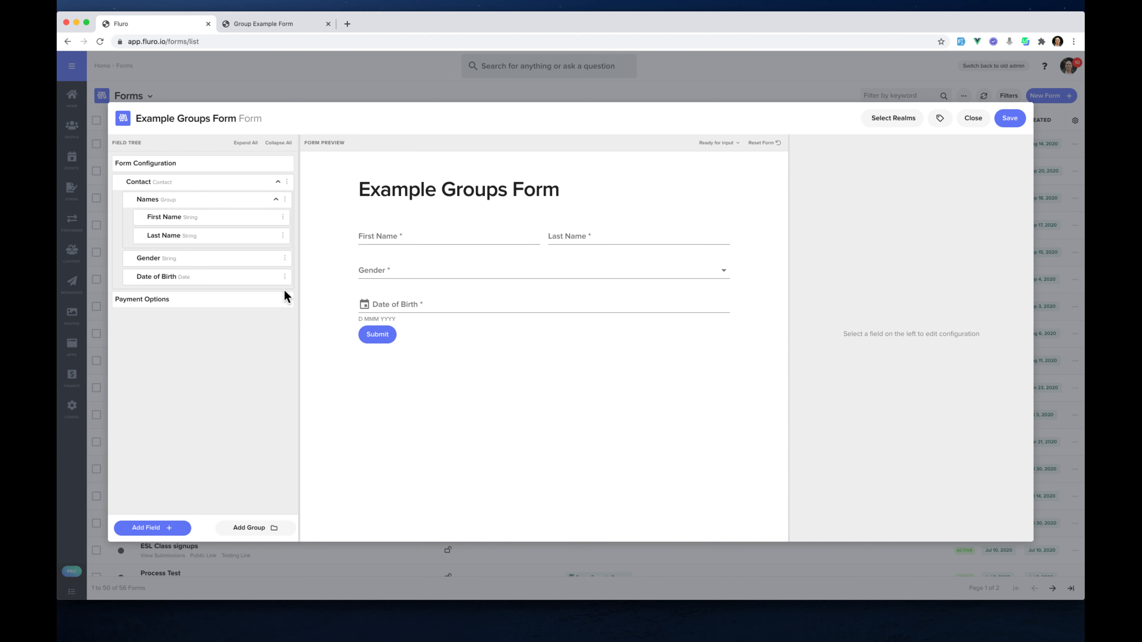
{"action": "left_click", "coordinate": [284, 276]}
{"action": "left_click", "coordinate": [314, 351]}
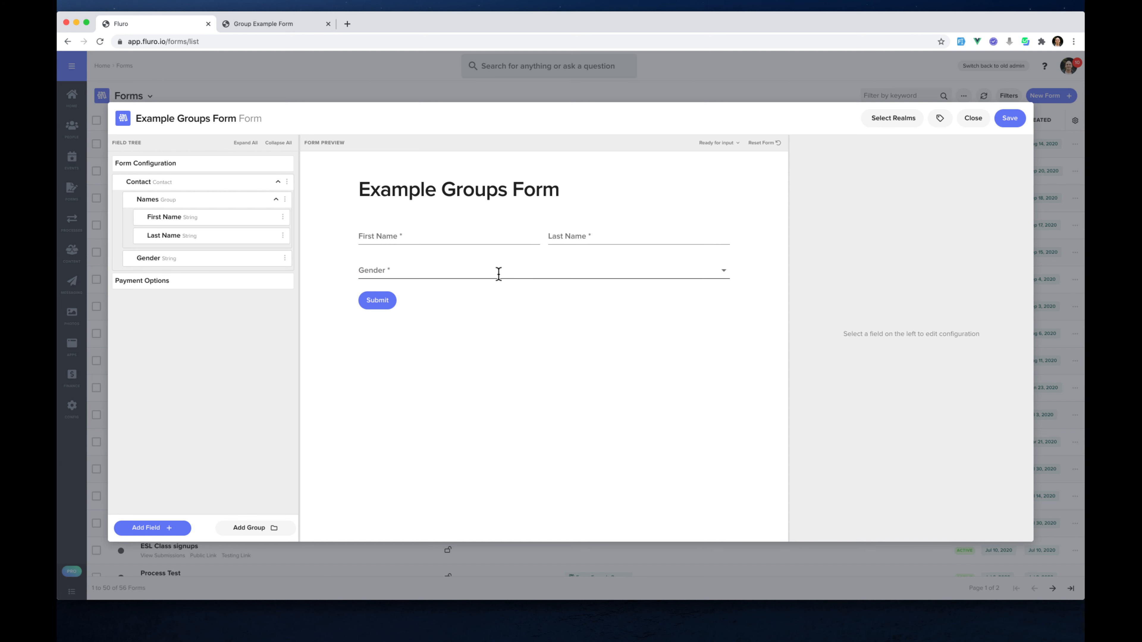
Configure the form's Contact field to add submitted contacts to the Young Adults Lifegroup.
{"action": "left_click", "coordinate": [170, 185]}
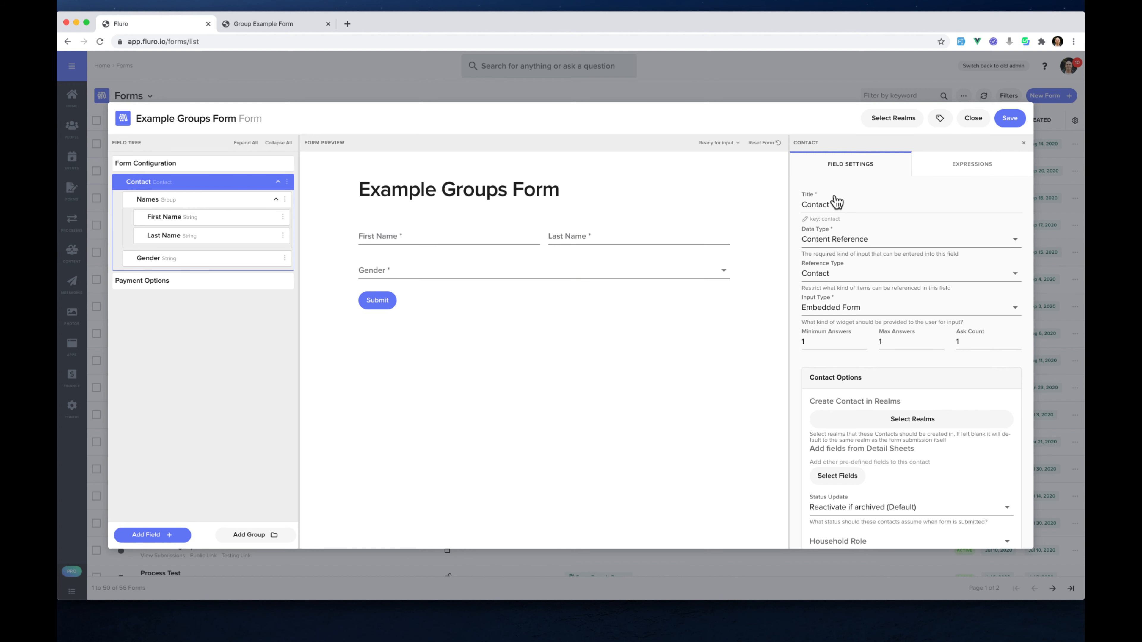
{"action": "scroll", "coordinate": [903, 247], "scroll_direction": "down", "scroll_amount": 5}
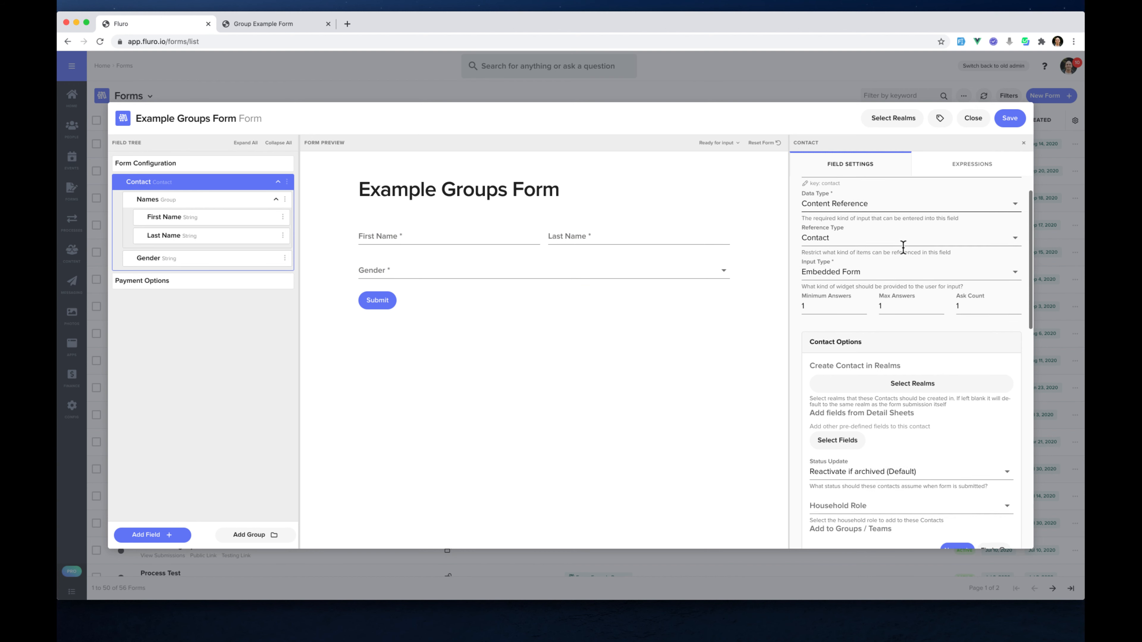
{"action": "scroll", "coordinate": [905, 253], "scroll_direction": "down", "scroll_amount": 2}
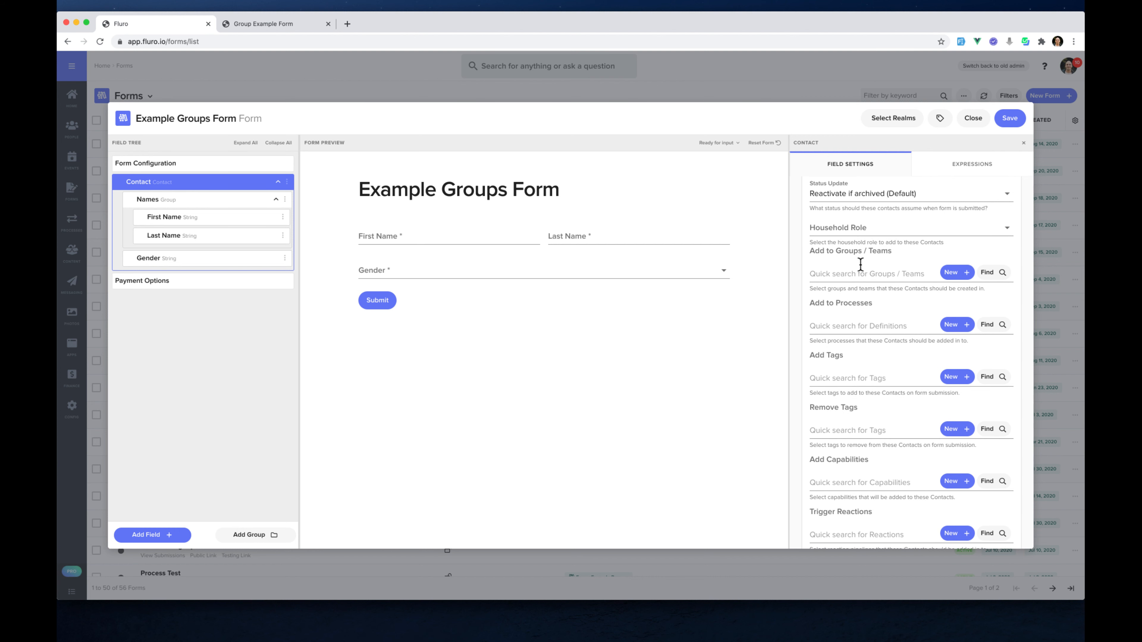
{"action": "left_click", "coordinate": [991, 272]}
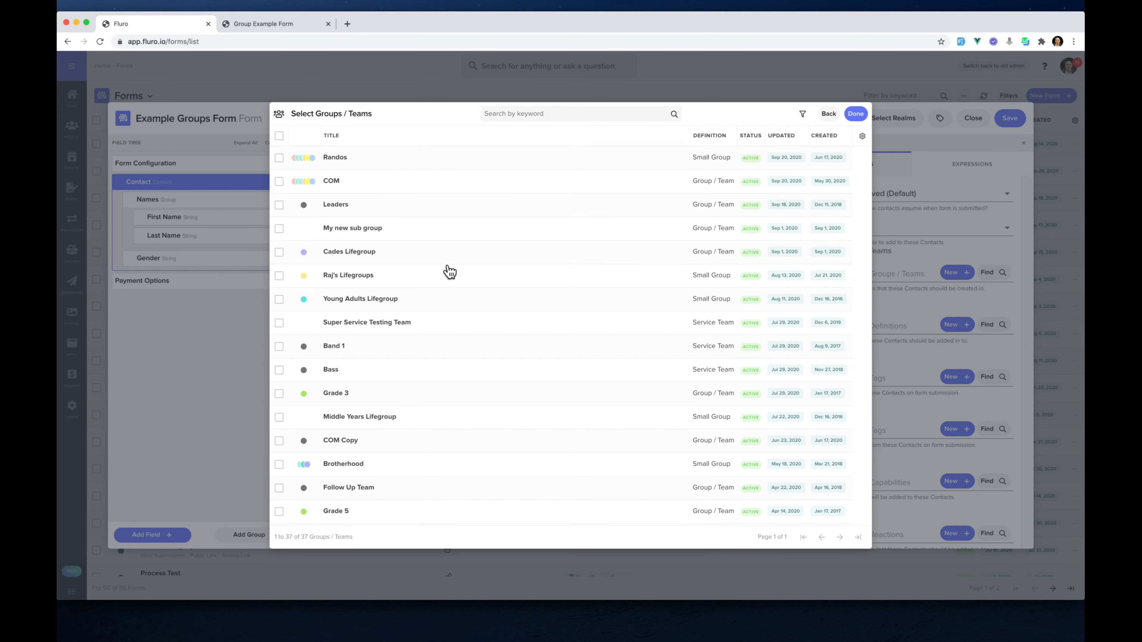
{"action": "left_click", "coordinate": [408, 306]}
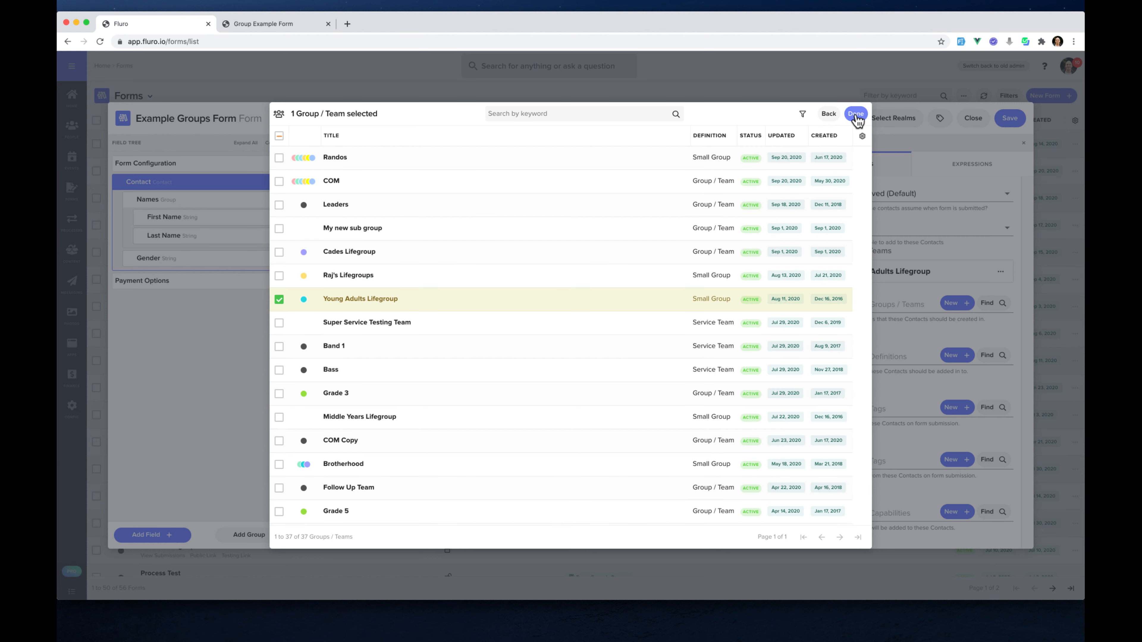
{"action": "left_click", "coordinate": [856, 115]}
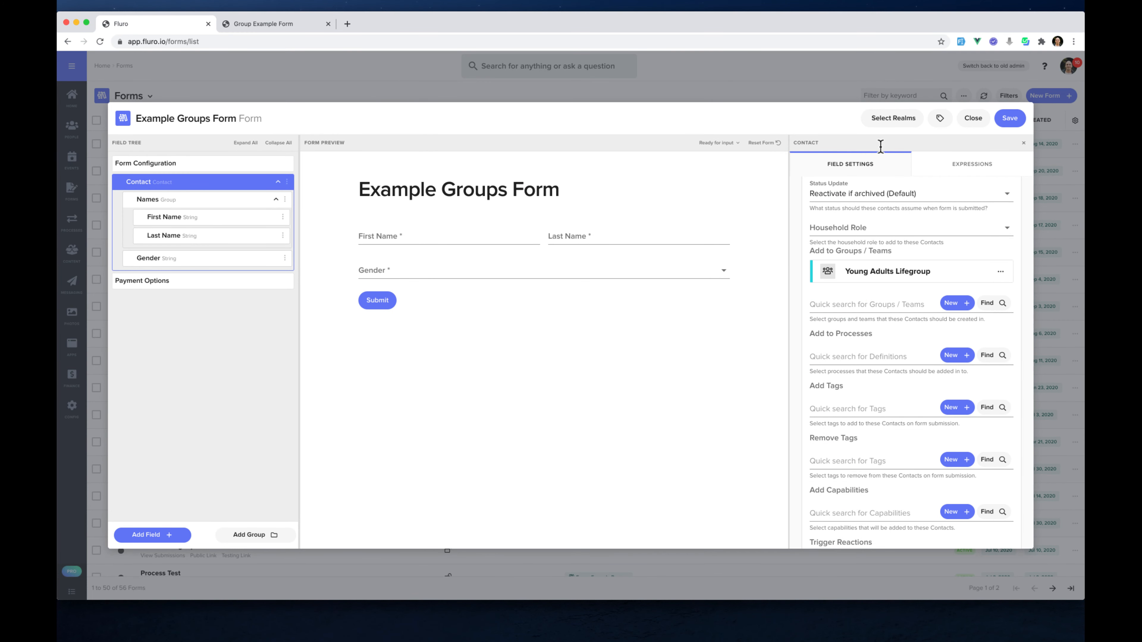
Assign the form to the top-level Australia realm and save it.
{"action": "left_click", "coordinate": [892, 117]}
{"action": "left_click", "coordinate": [544, 131]}
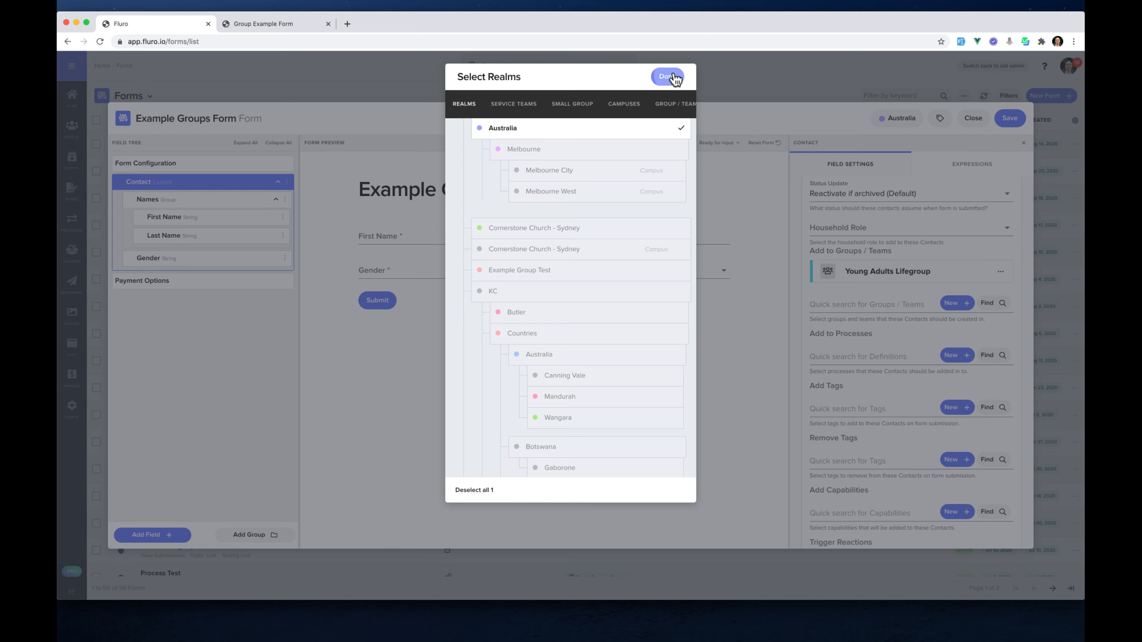
{"action": "left_click", "coordinate": [668, 76]}
{"action": "left_click", "coordinate": [1011, 117]}
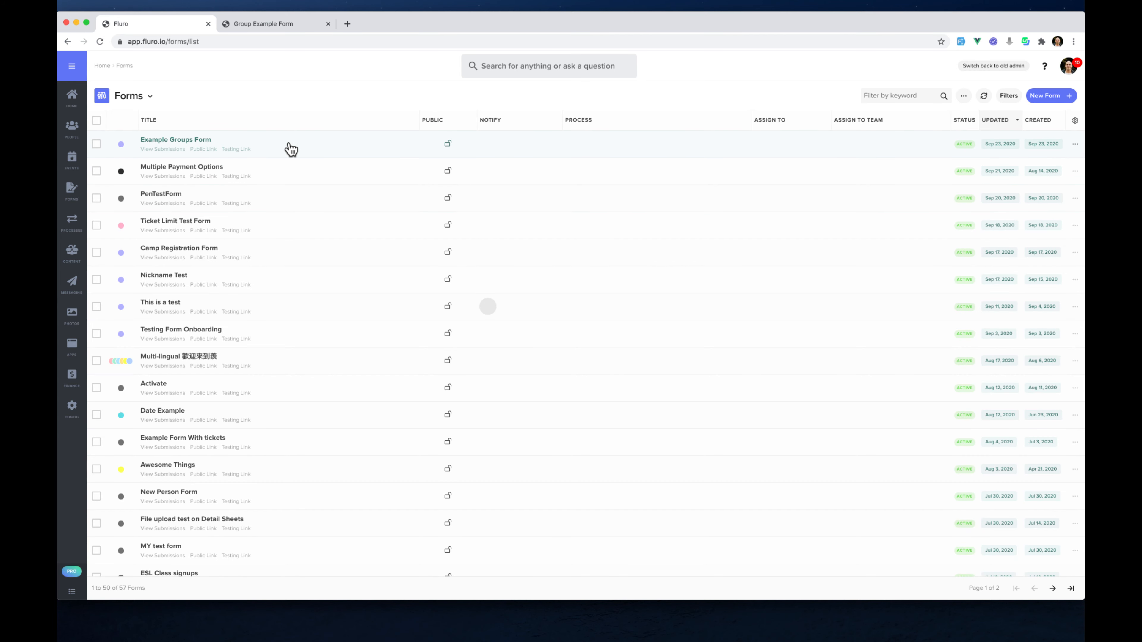
Open the Example Groups Form's public link and submit a test entry with a first name, last name and gender Male.
{"action": "left_click", "coordinate": [203, 149]}
{"action": "left_click", "coordinate": [448, 24]}
{"action": "left_click", "coordinate": [442, 169]}
{"action": "type", "text": "Mickey"}
{"action": "key", "text": "Tab"}
{"action": "type", "text": "Mo"}
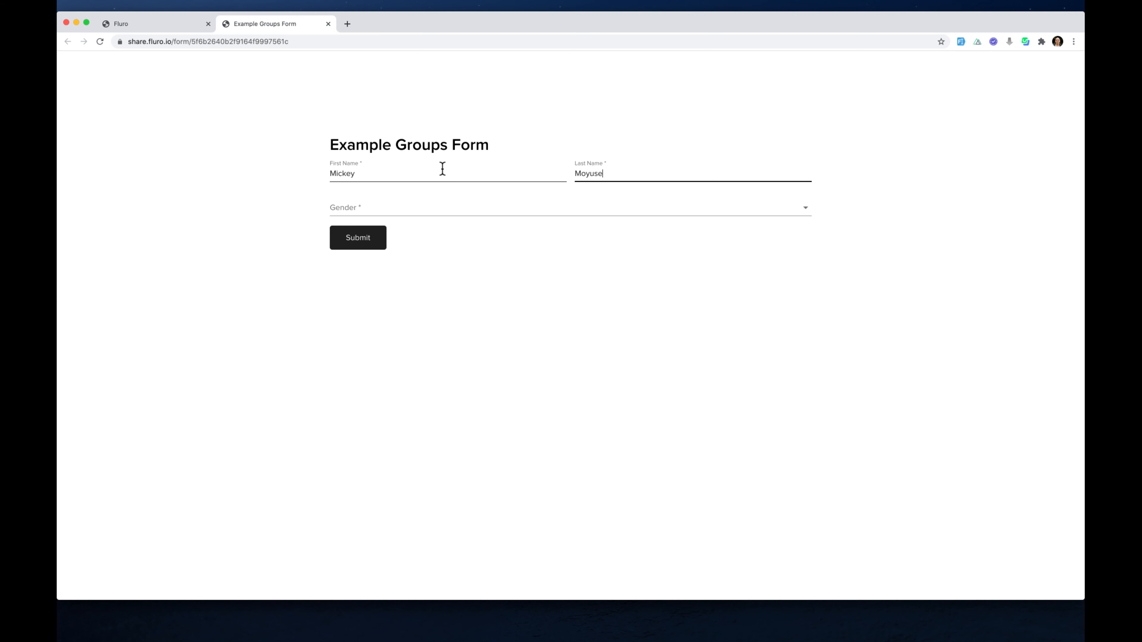
{"action": "type", "text": "use"}
{"action": "left_click", "coordinate": [373, 211]}
{"action": "left_click", "coordinate": [391, 215]}
{"action": "left_click", "coordinate": [362, 246]}
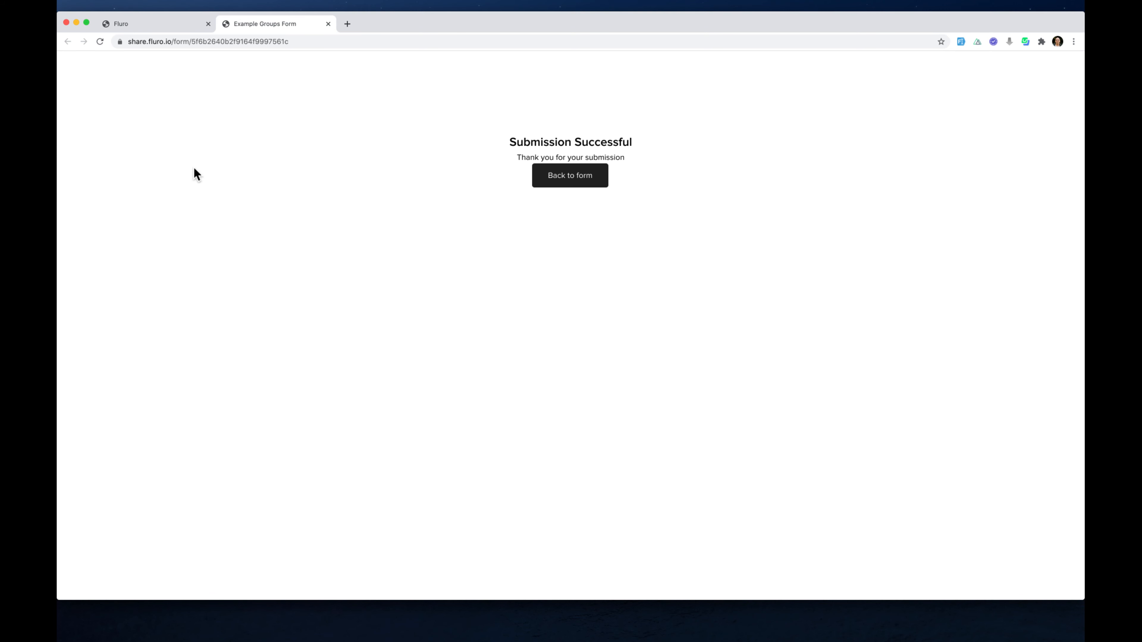
Open the test submission of Example Groups Form in Fluro and check its linked contact's group memberships.
{"action": "left_click", "coordinate": [141, 24]}
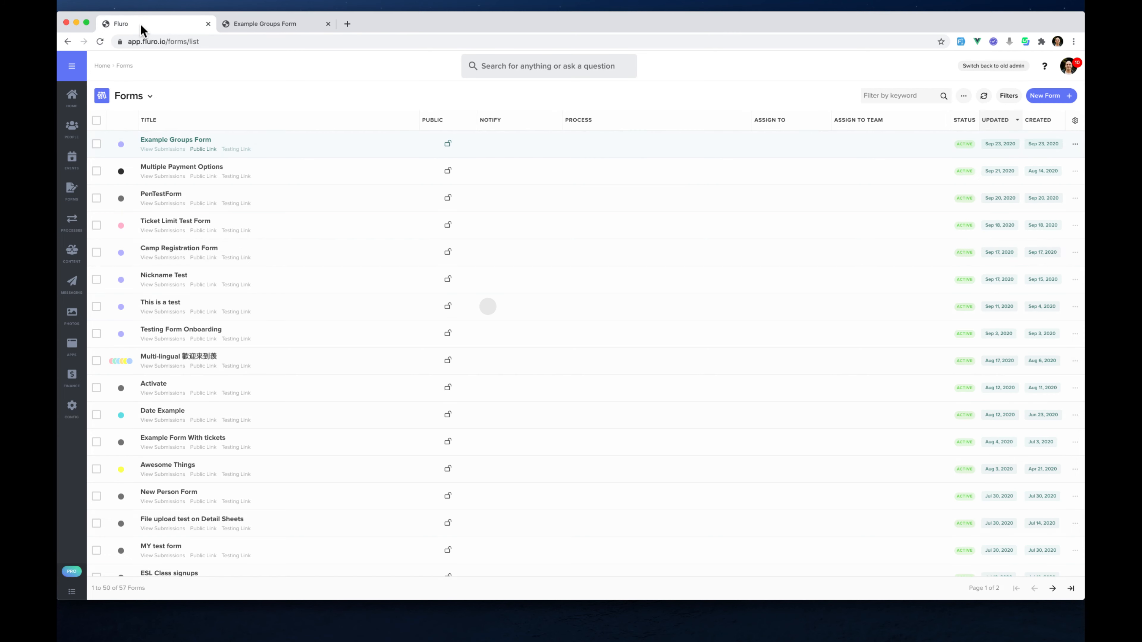
{"action": "left_click", "coordinate": [162, 149]}
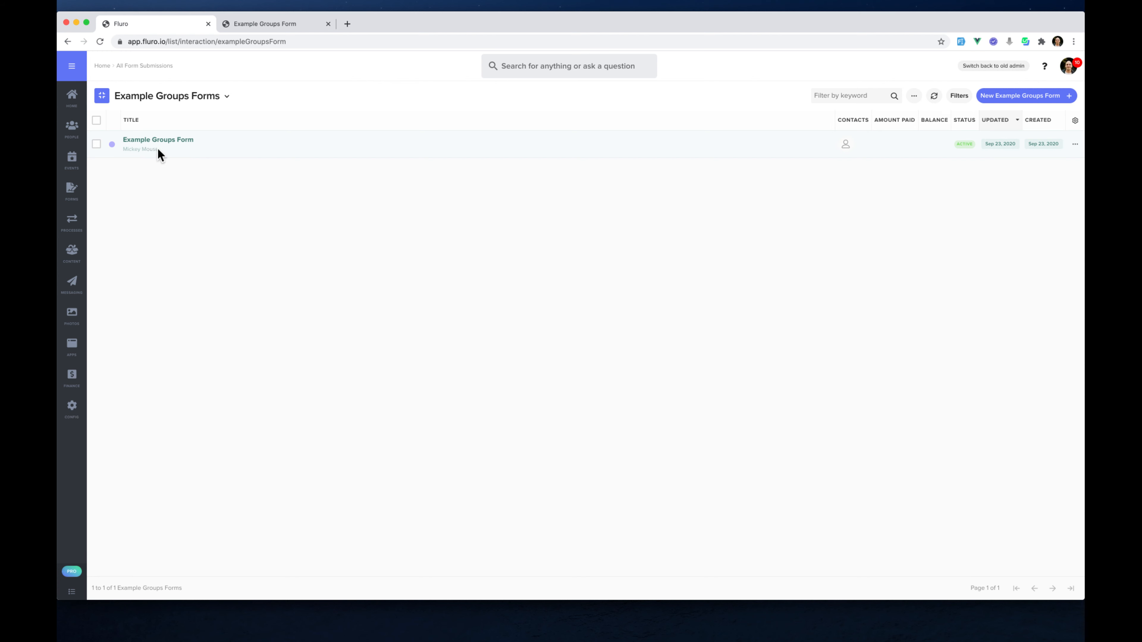
{"action": "left_click", "coordinate": [214, 152]}
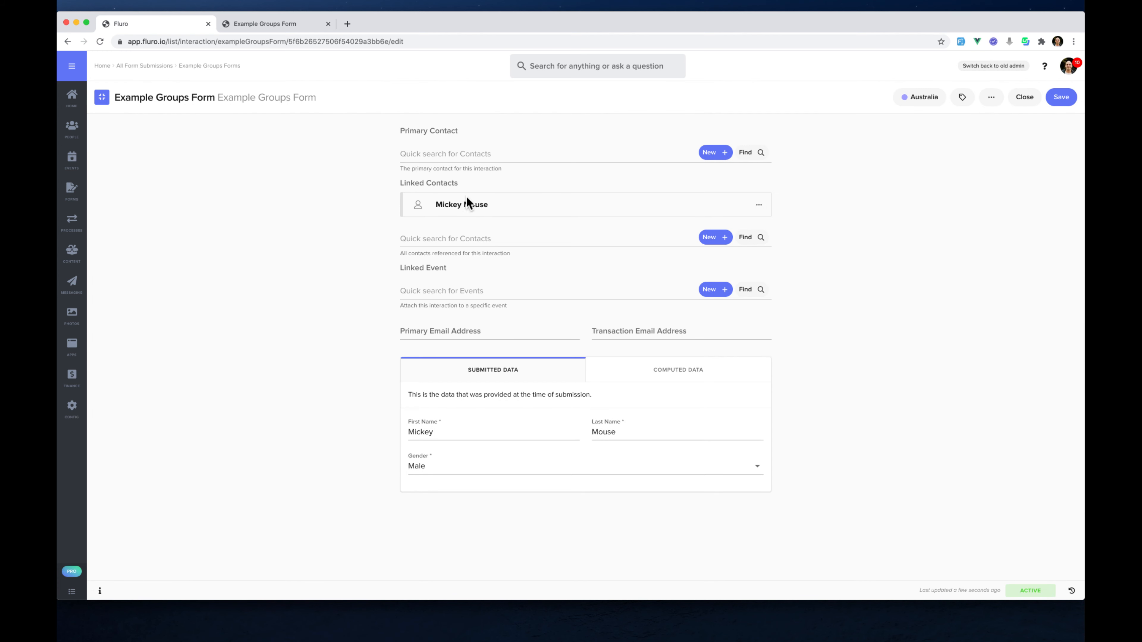
{"action": "left_click", "coordinate": [482, 203]}
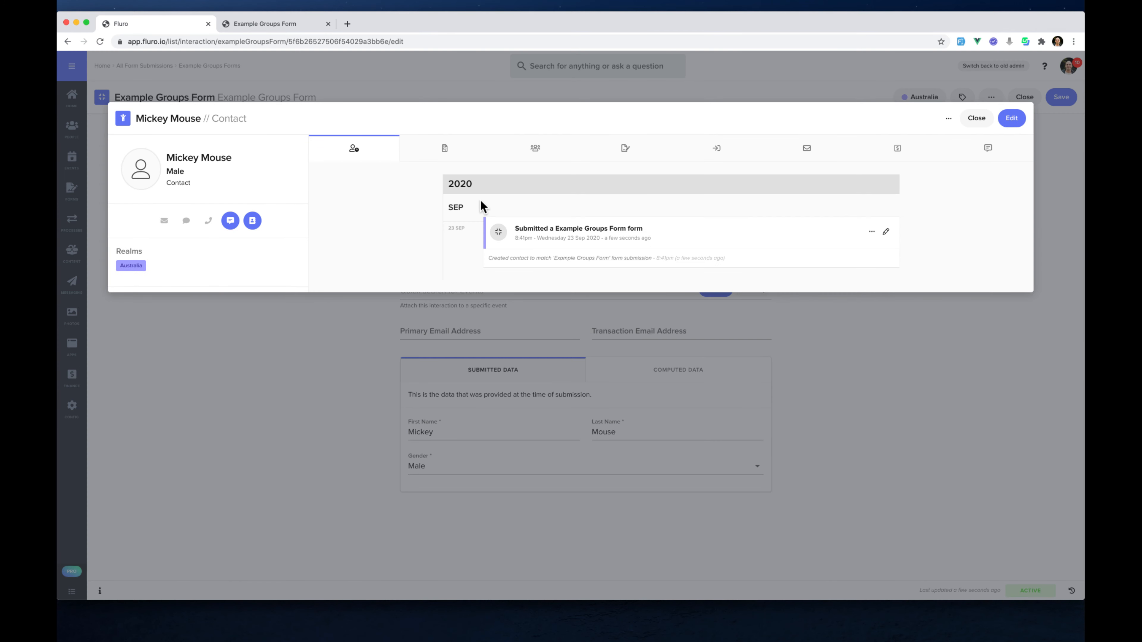
{"action": "left_click", "coordinate": [540, 156]}
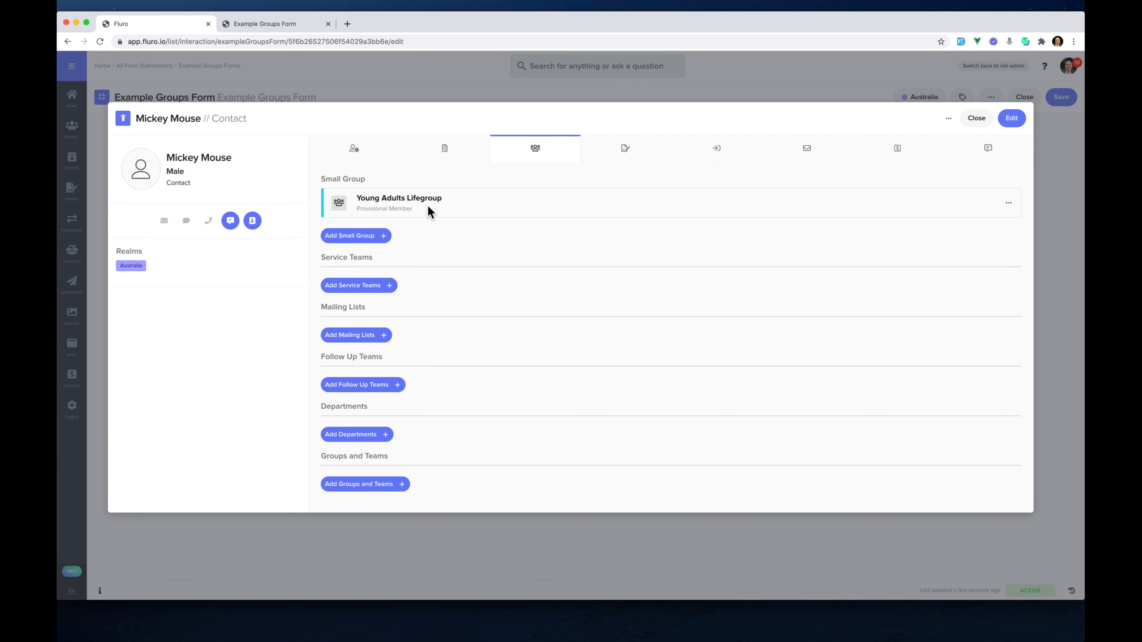
{"action": "left_click", "coordinate": [976, 118]}
Reopen the Example Groups Form for editing and remove Young Adults Lifegroup from the Contact field's groups and teams.
{"action": "left_click", "coordinate": [143, 67]}
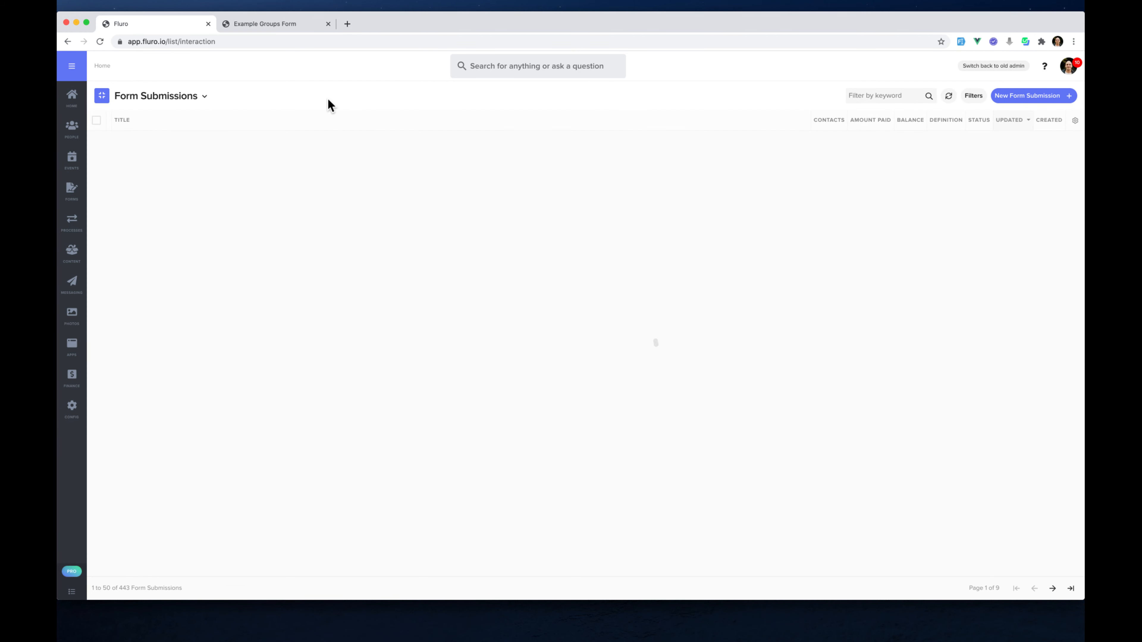
{"action": "mouse_move", "coordinate": [60, 188]}
{"action": "left_click", "coordinate": [116, 217]}
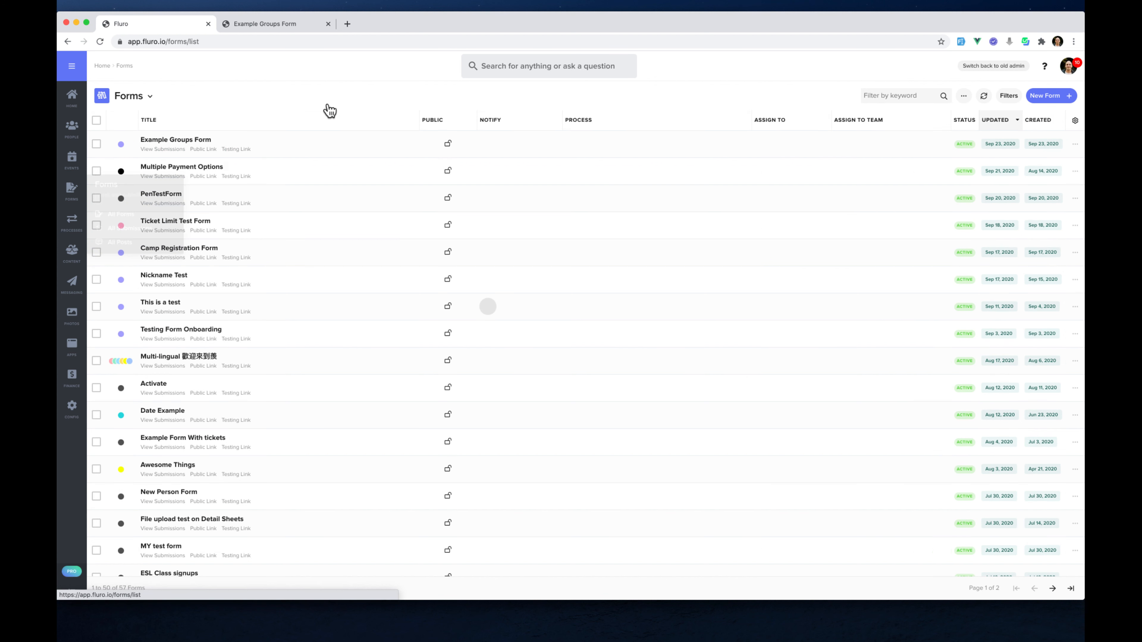
{"action": "left_click", "coordinate": [295, 147]}
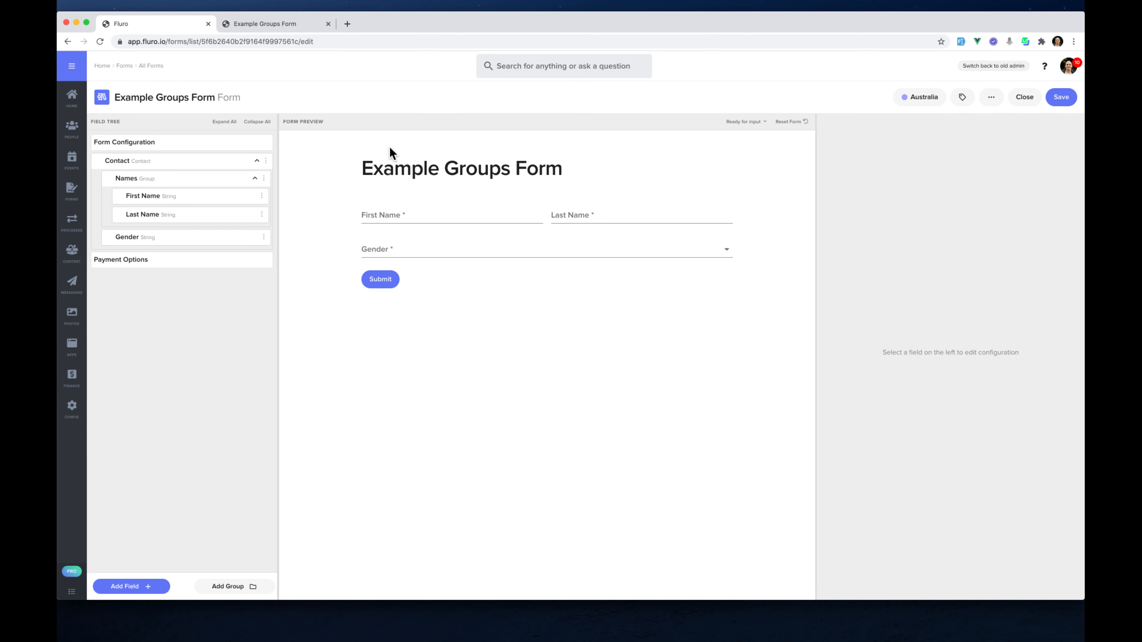
{"action": "left_click", "coordinate": [164, 170]}
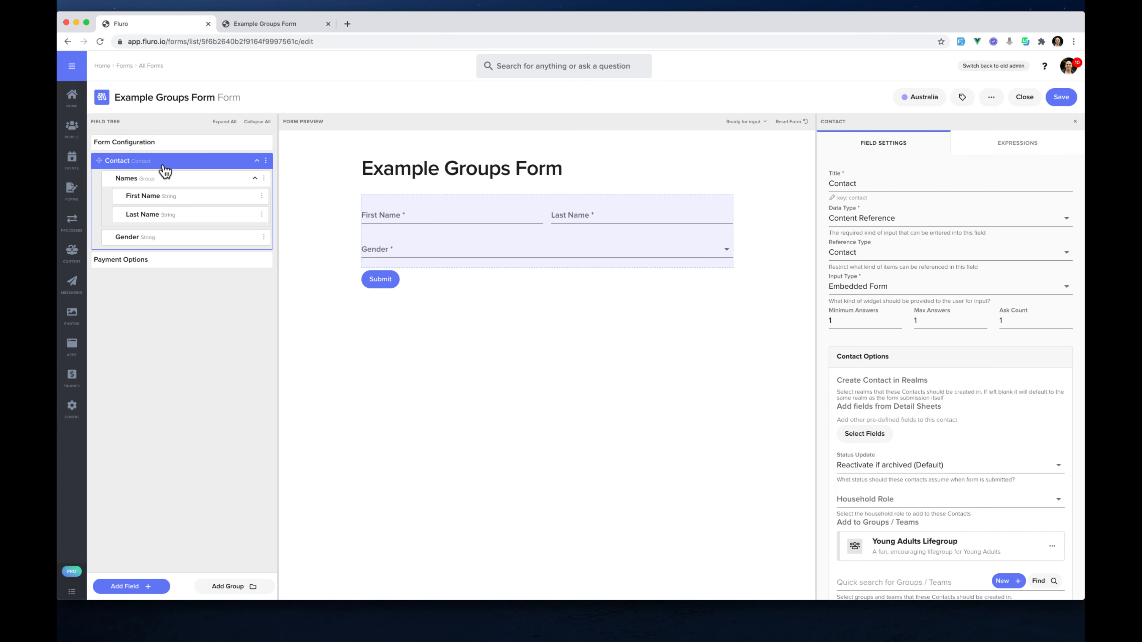
{"action": "scroll", "coordinate": [954, 315], "scroll_direction": "down", "scroll_amount": 3}
{"action": "scroll", "coordinate": [954, 315], "scroll_direction": "down", "scroll_amount": 3}
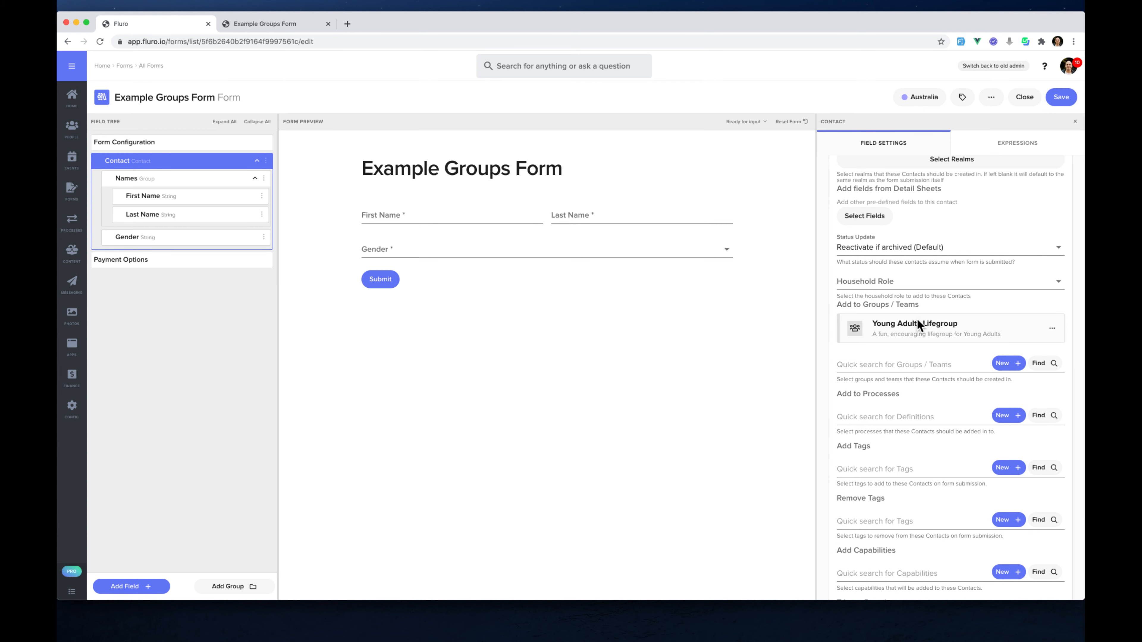
{"action": "left_click", "coordinate": [1053, 330]}
{"action": "left_click", "coordinate": [1034, 372]}
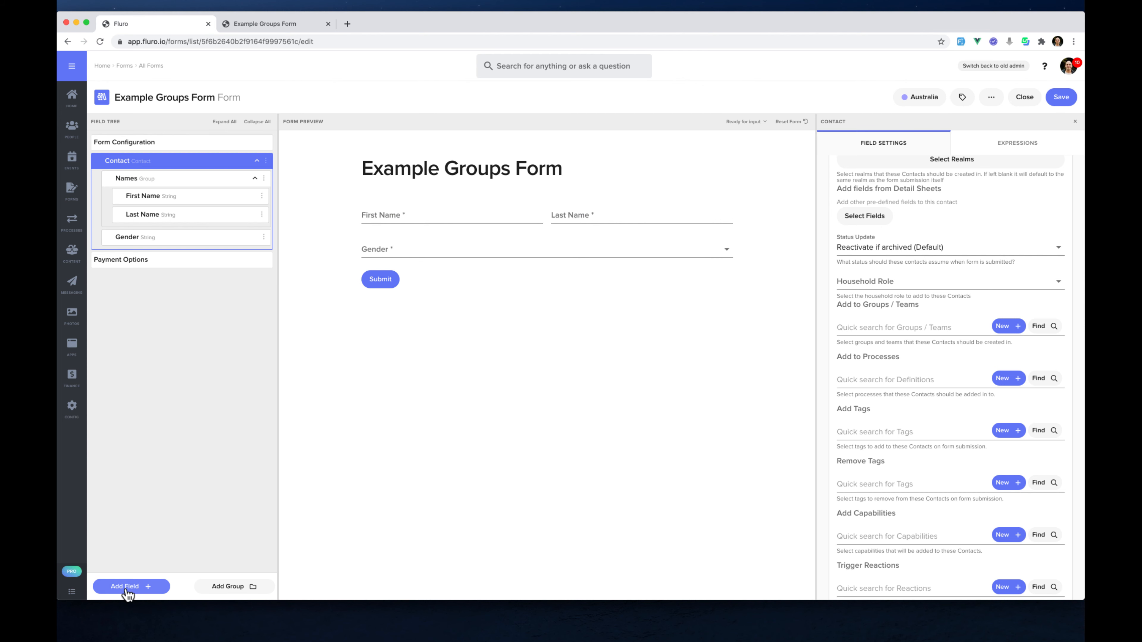
Add a Multiple Choice field titled "Please select the group you would like to join" and nest it inside Contact below Gender.
{"action": "left_click", "coordinate": [126, 590]}
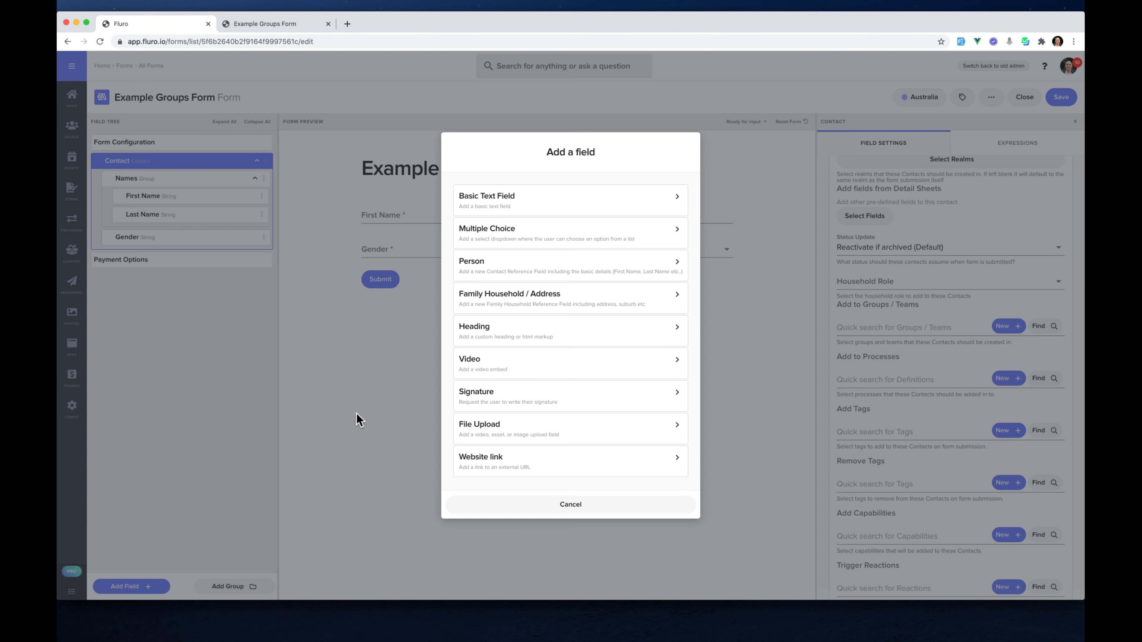
{"action": "left_click", "coordinate": [524, 235]}
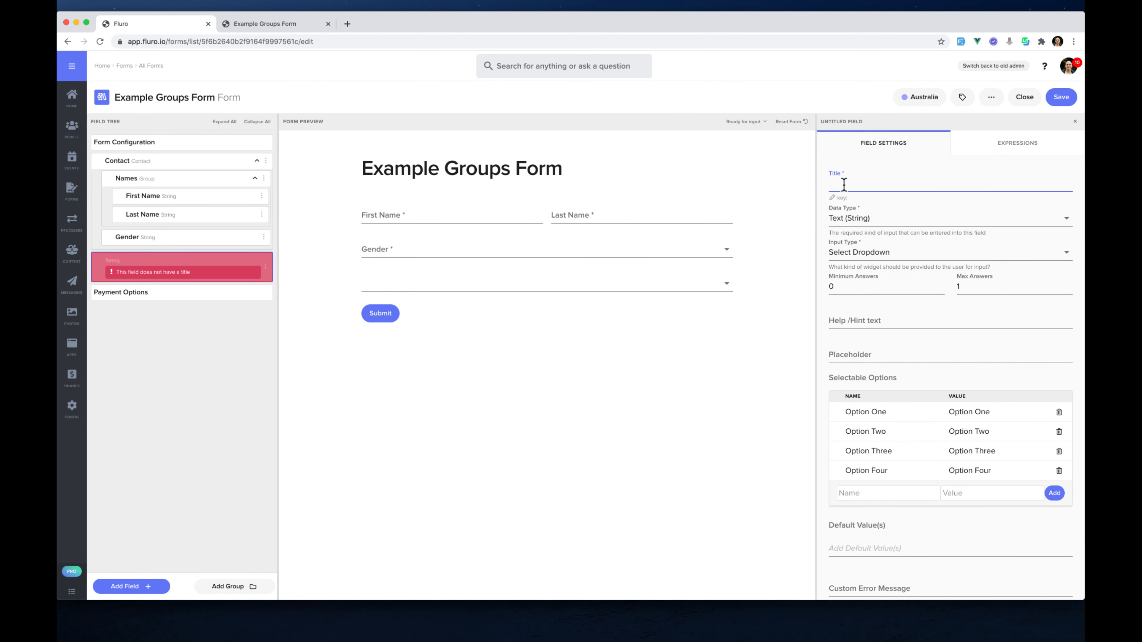
{"action": "type", "text": "Please sele"}
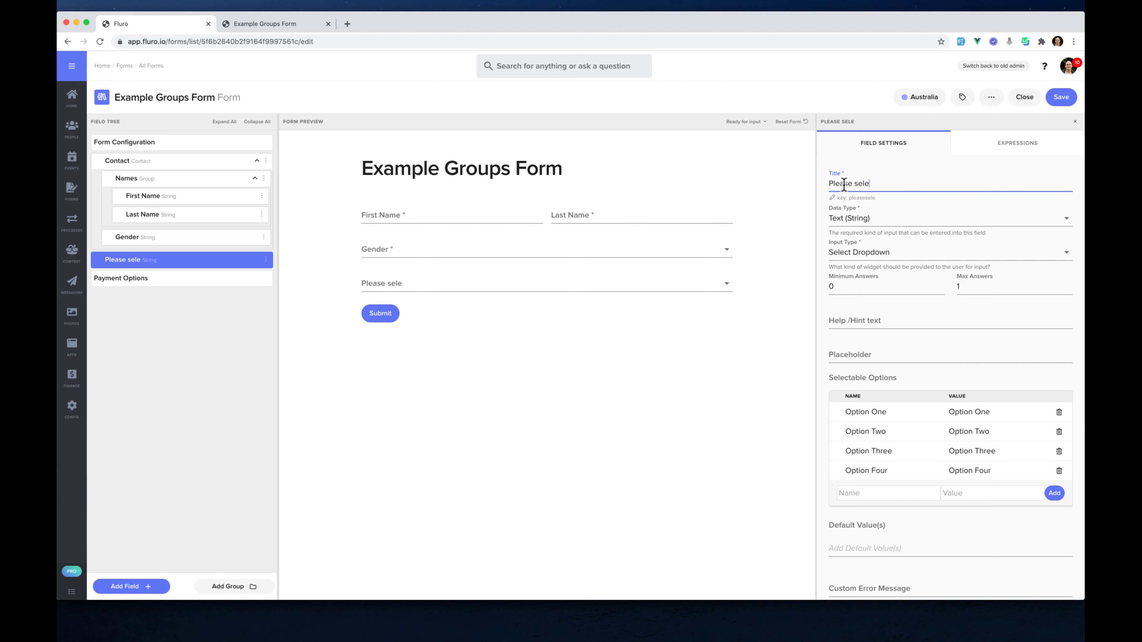
{"action": "type", "text": "ct the group you wo"}
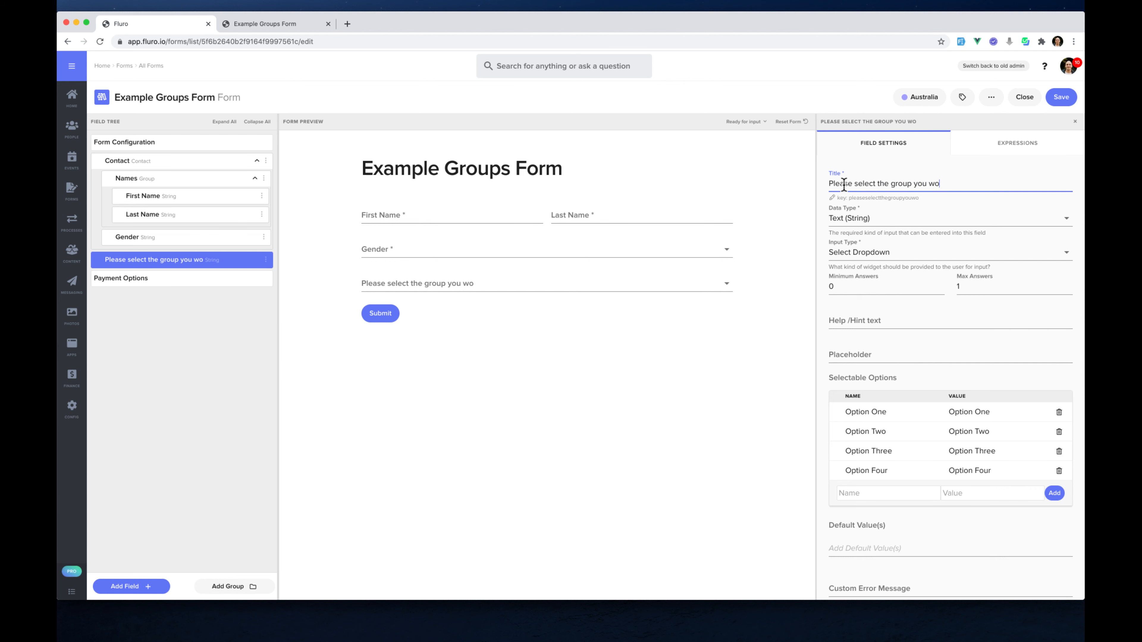
{"action": "type", "text": "uld like to joi"}
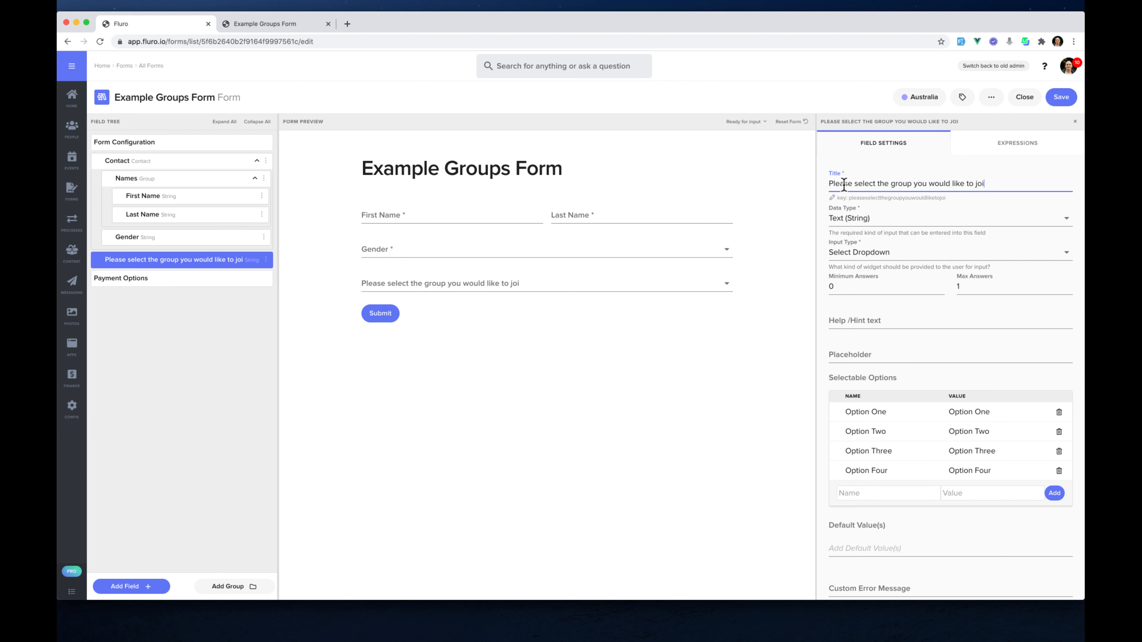
{"action": "type", "text": "n"}
{"action": "mouse_move", "coordinate": [96, 264]}
{"action": "left_mouse_down"}
{"action": "mouse_move", "coordinate": [118, 251]}
{"action": "mouse_move", "coordinate": [117, 173]}
{"action": "mouse_move", "coordinate": [116, 269]}
{"action": "left_mouse_up"}
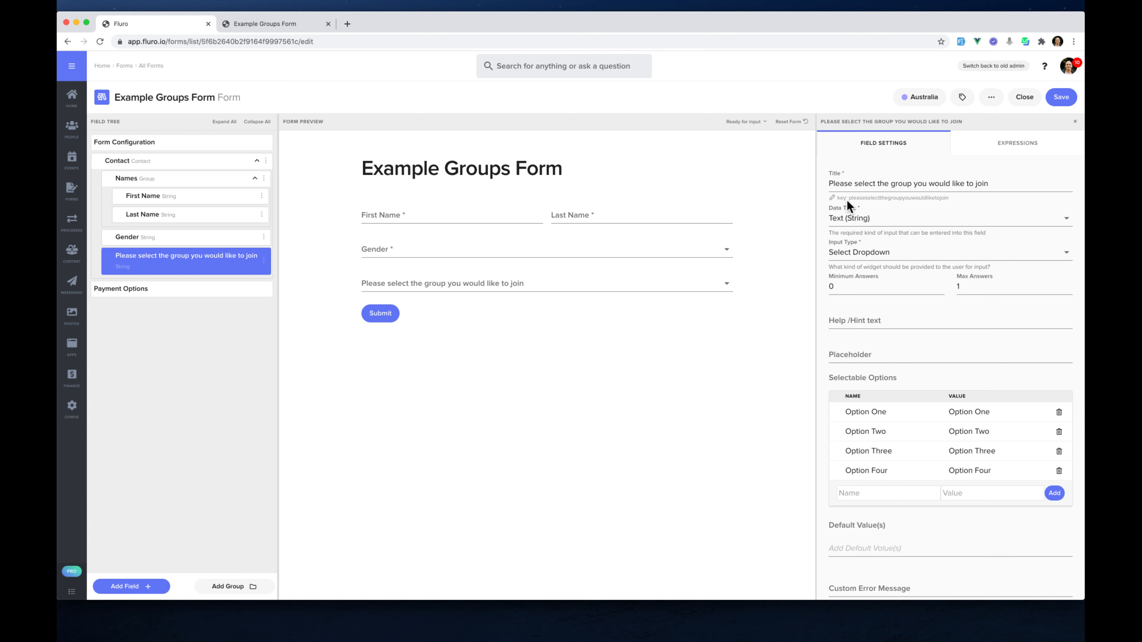
Set the group selection field's database key to "groups".
{"action": "left_click", "coordinate": [857, 198]}
{"action": "double_click", "coordinate": [872, 217]}
{"action": "type", "text": "groups"}
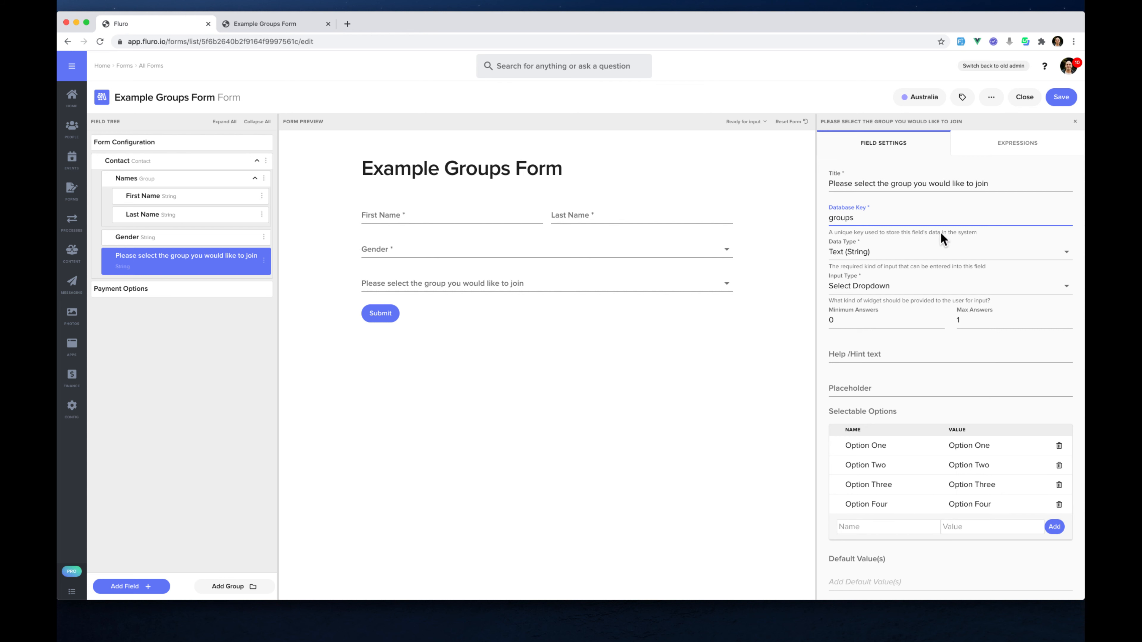
{"action": "left_click", "coordinate": [940, 231]}
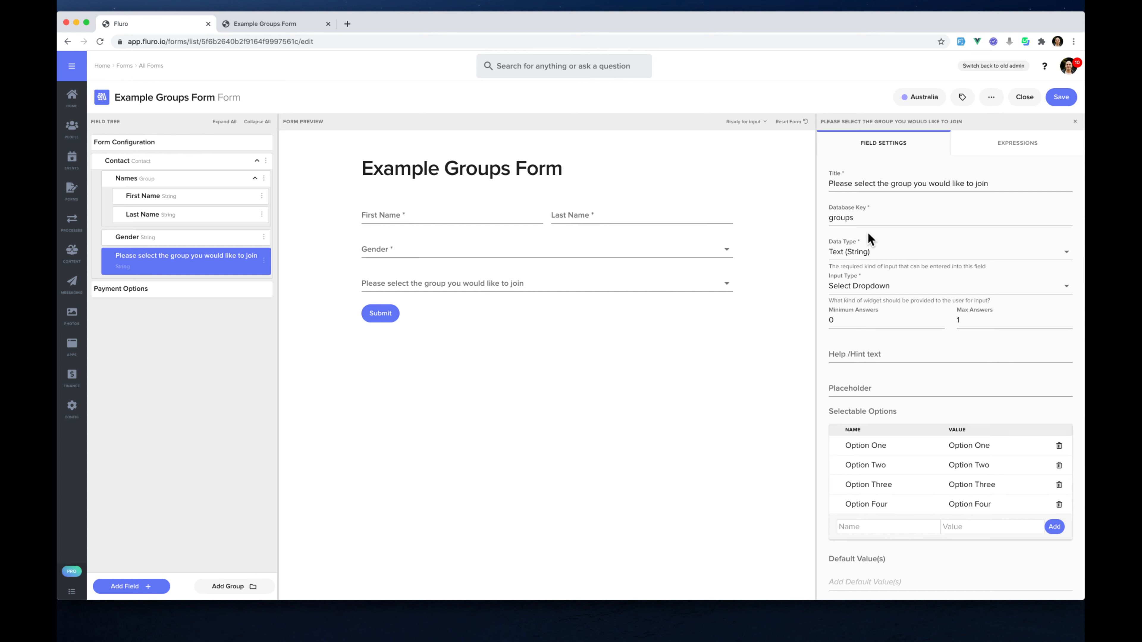
Set the group selection field's data type to Content Reference and its reference type to Group / Team.
{"action": "left_click", "coordinate": [876, 252]}
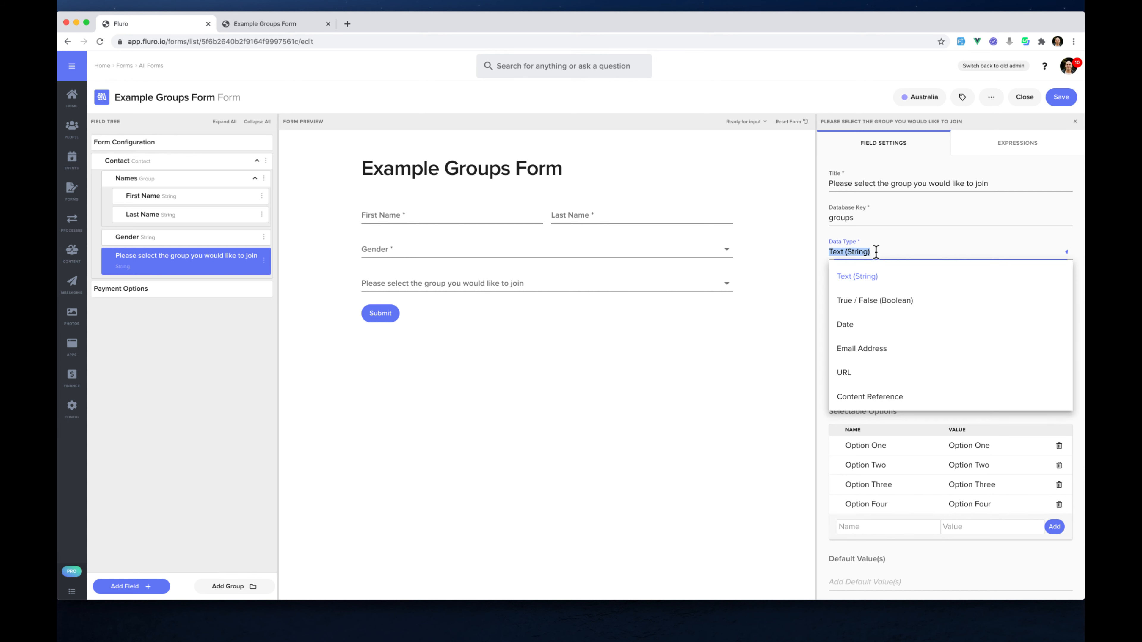
{"action": "left_click", "coordinate": [895, 397]}
{"action": "left_click", "coordinate": [871, 288]}
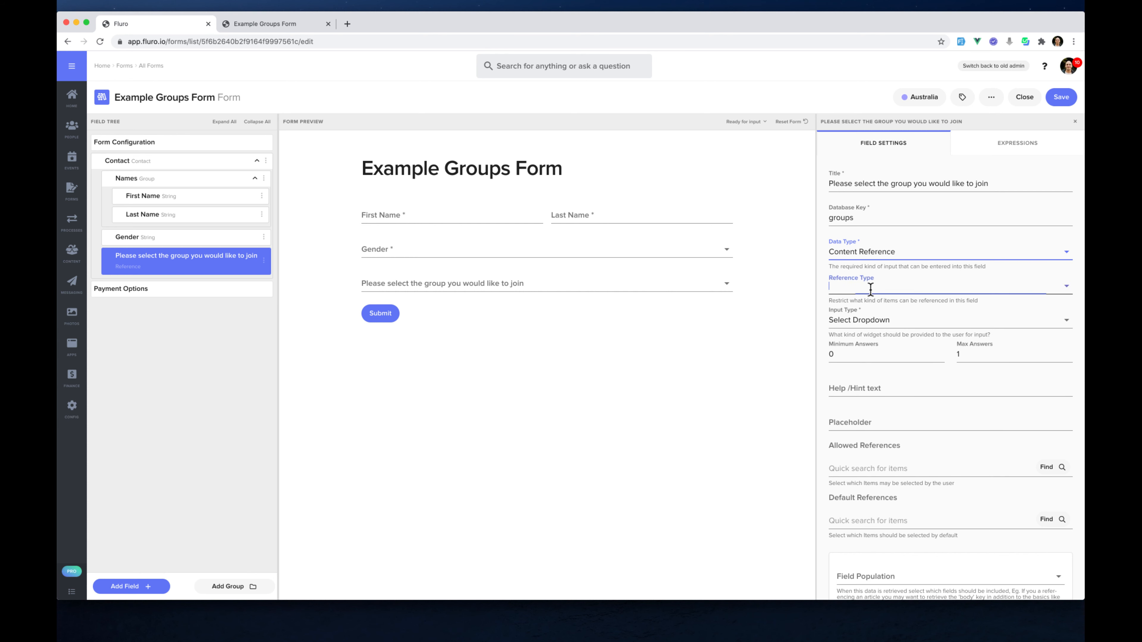
{"action": "type", "text": "group"}
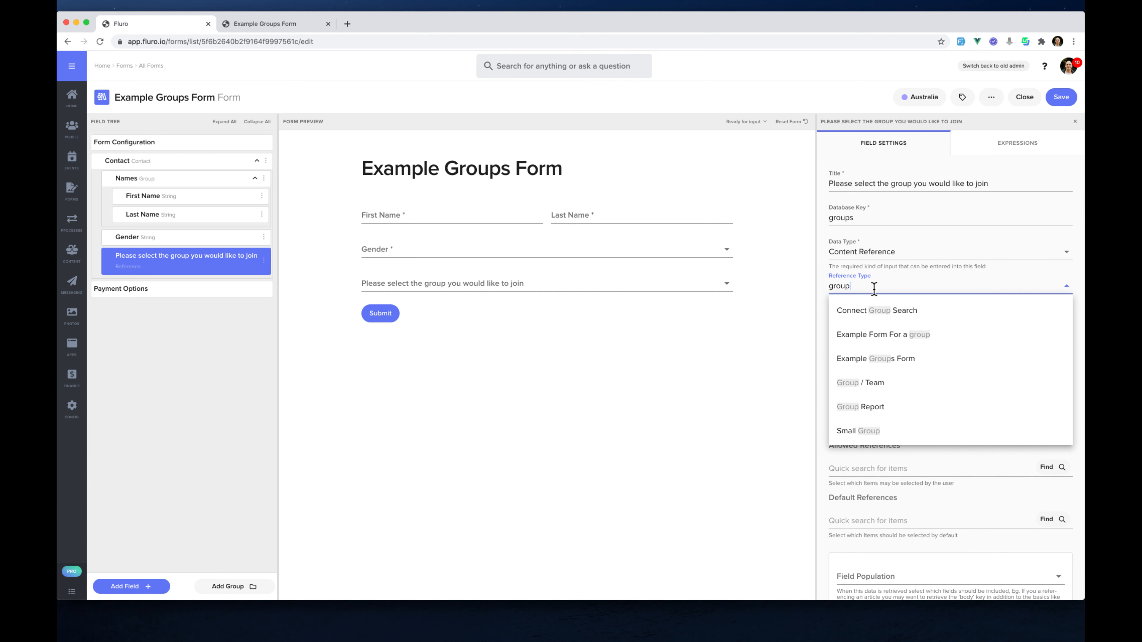
{"action": "scroll", "coordinate": [933, 355], "scroll_direction": "down", "scroll_amount": 1}
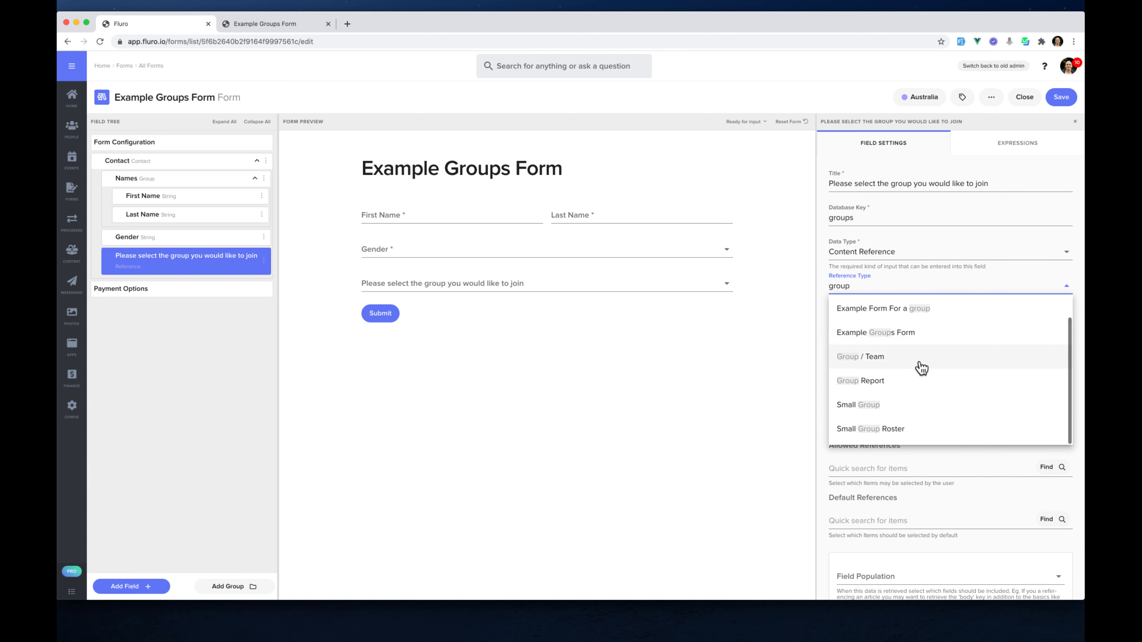
{"action": "left_click", "coordinate": [877, 364]}
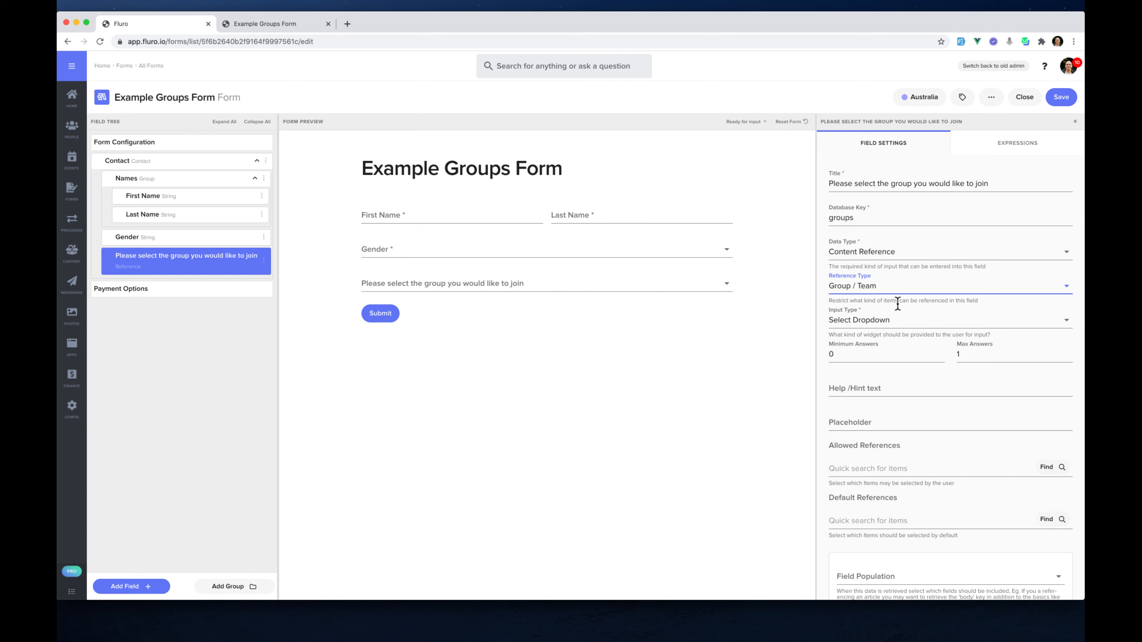
{"action": "scroll", "coordinate": [901, 326], "scroll_direction": "down", "scroll_amount": 2}
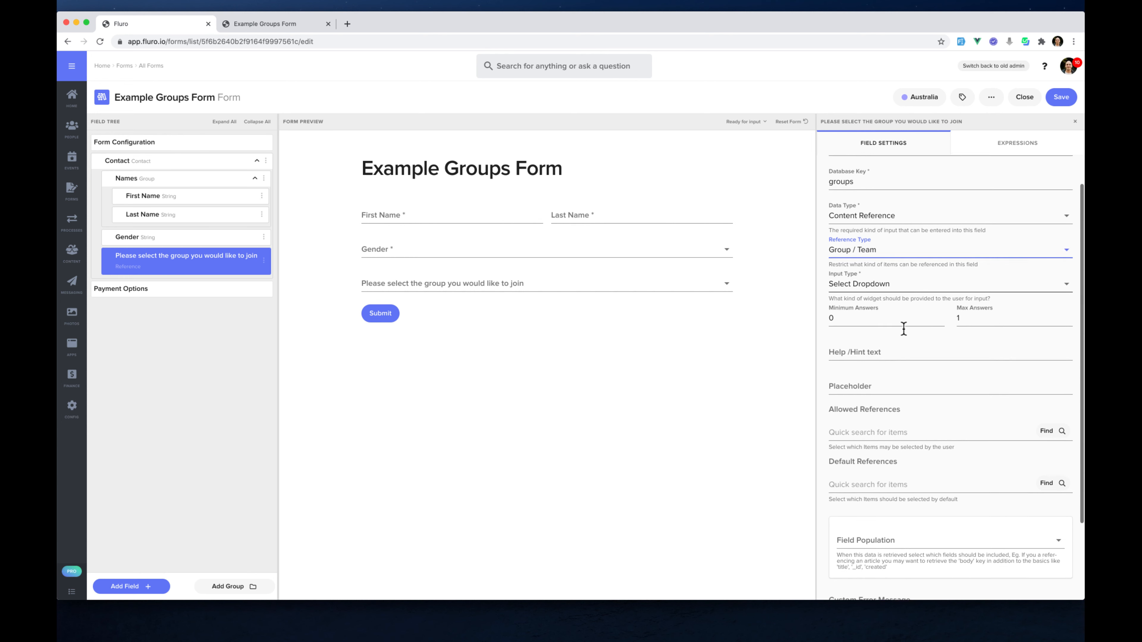
{"action": "left_click", "coordinate": [563, 286]}
{"action": "left_click", "coordinate": [773, 306]}
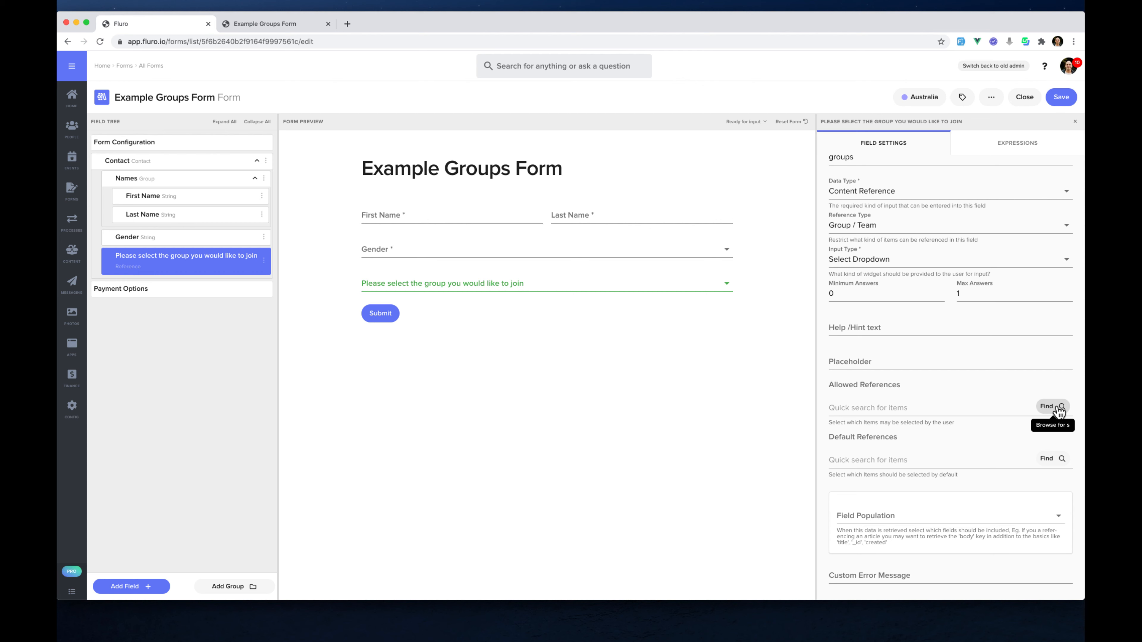
Add Cades Lifegroup, Young Adults Lifegroup, Brotherhood, Pearson Specter and Brooklyn 99 as the group selection field's allowed references, with Pearson Specter moved to first place.
{"action": "left_click", "coordinate": [157, 239]}
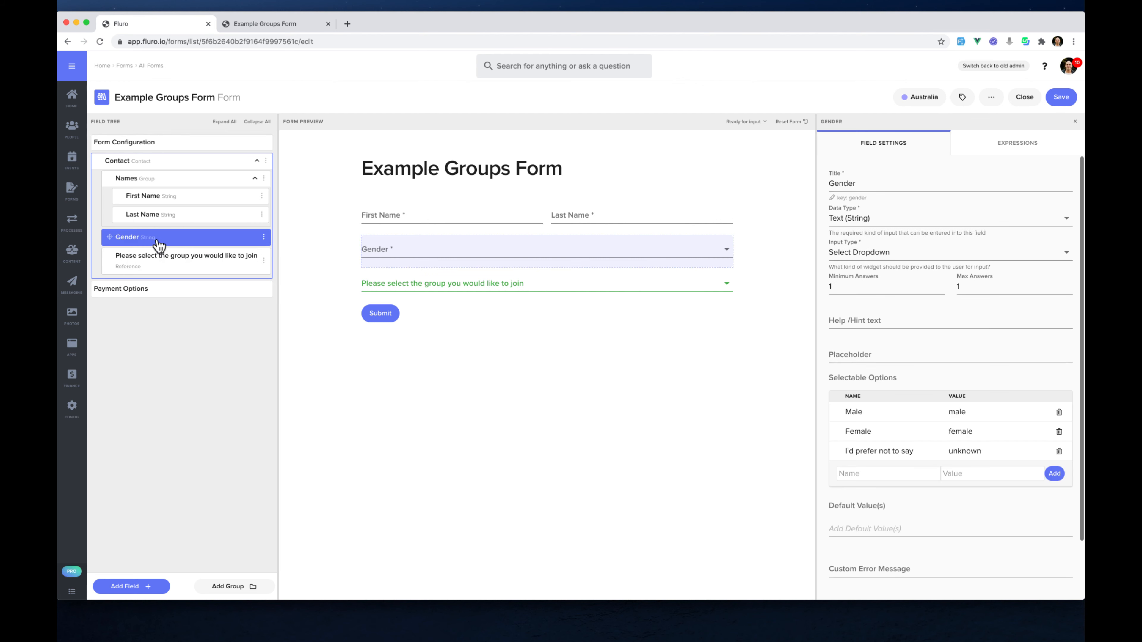
{"action": "left_click", "coordinate": [181, 269]}
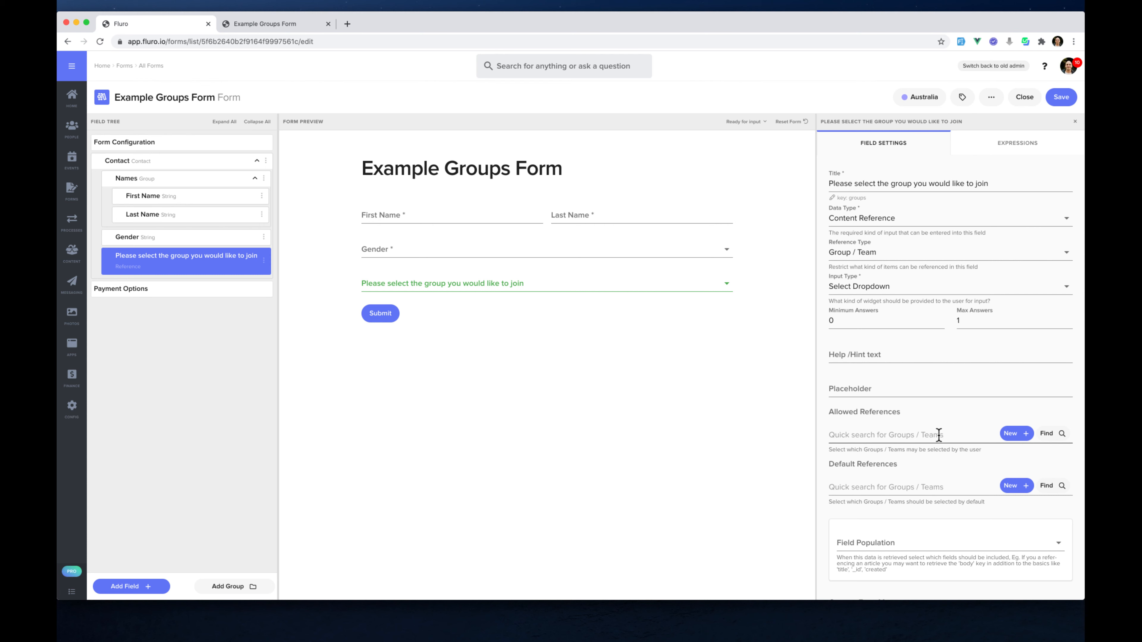
{"action": "left_click", "coordinate": [1051, 434]}
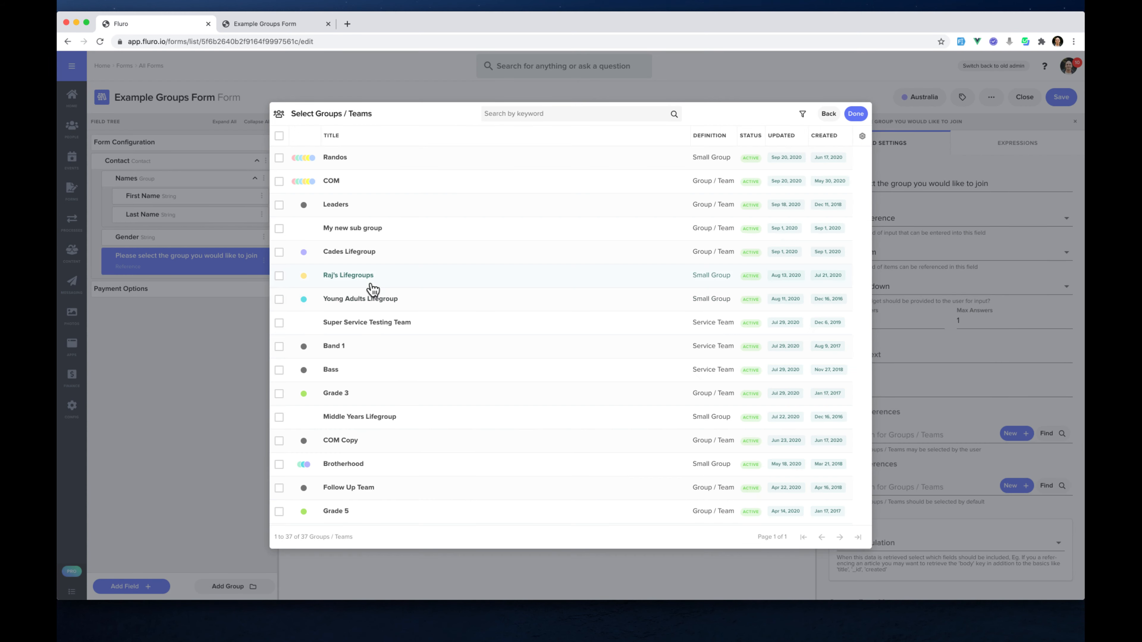
{"action": "left_click", "coordinate": [375, 252]}
{"action": "left_click", "coordinate": [386, 299]}
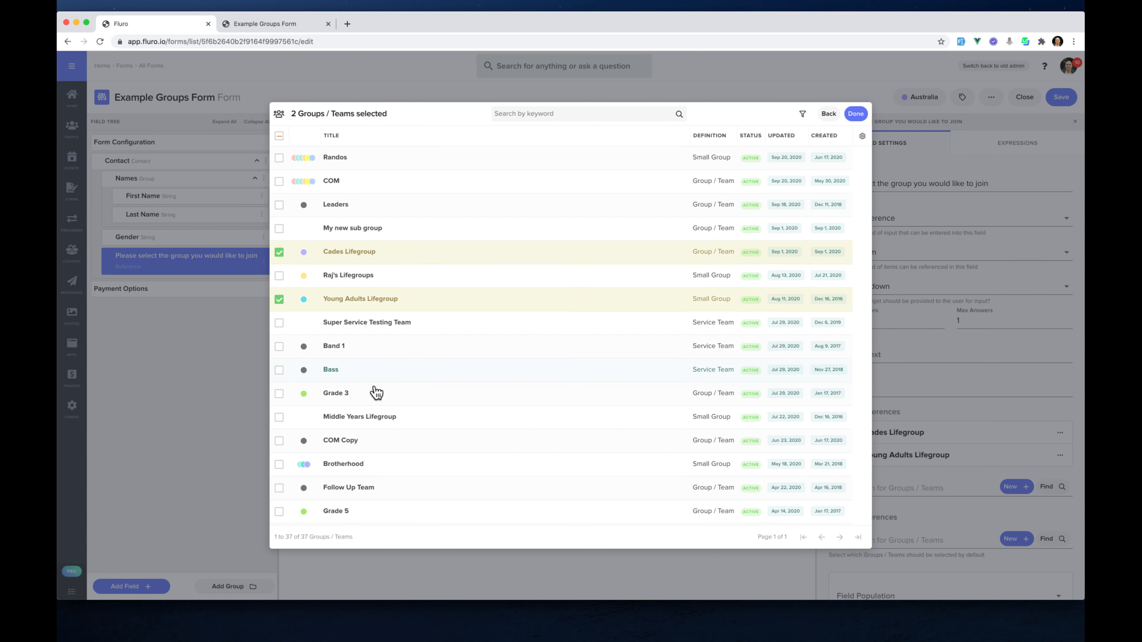
{"action": "left_click", "coordinate": [375, 464]}
{"action": "scroll", "coordinate": [387, 464], "scroll_direction": "down", "scroll_amount": 5}
{"action": "left_click", "coordinate": [377, 392]}
{"action": "left_click", "coordinate": [432, 367]}
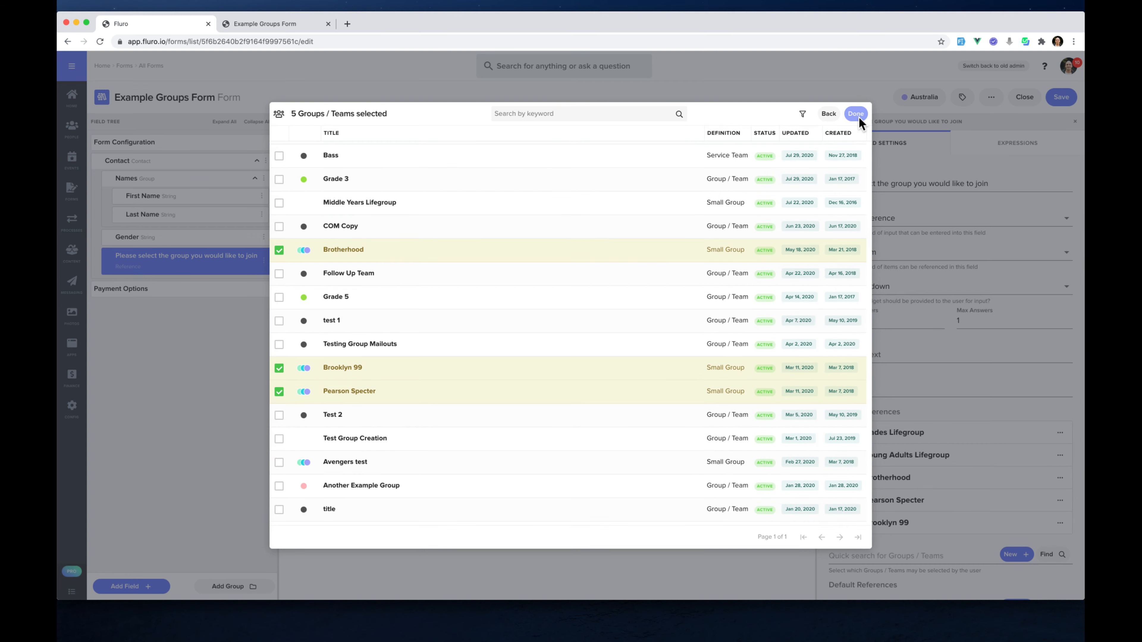
{"action": "left_click", "coordinate": [856, 114]}
{"action": "left_click_drag", "start_coordinate": [868, 501], "coordinate": [875, 435]}
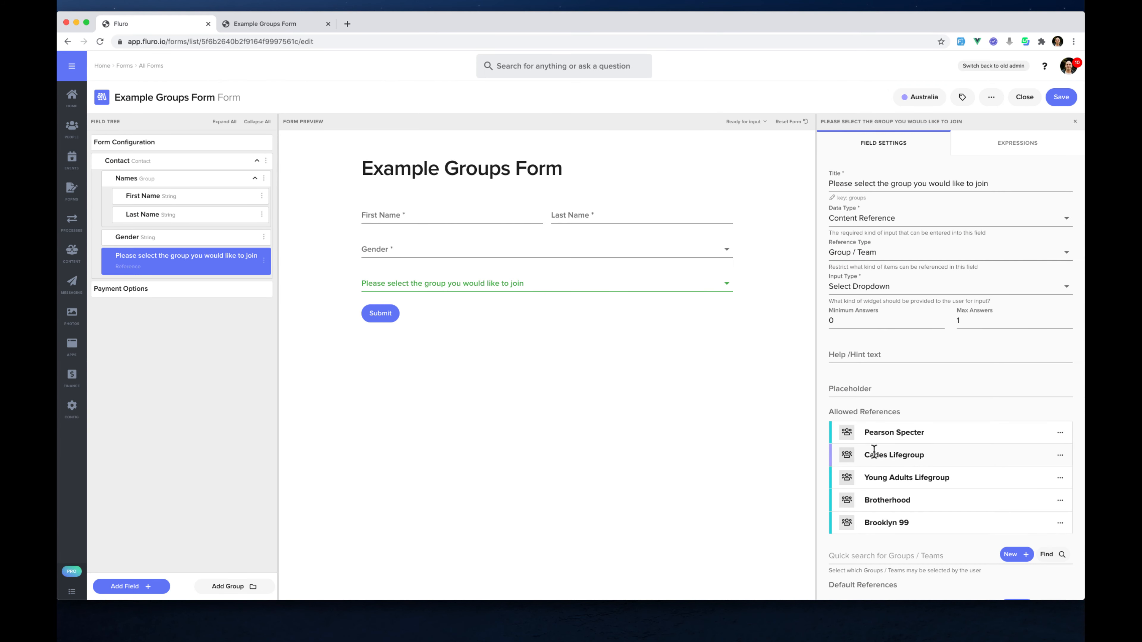
Test the group dropdown in the form preview by choosing Young Adults Lifegroup, Brotherhood and Pearson Specter one after another.
{"action": "left_click", "coordinate": [463, 284]}
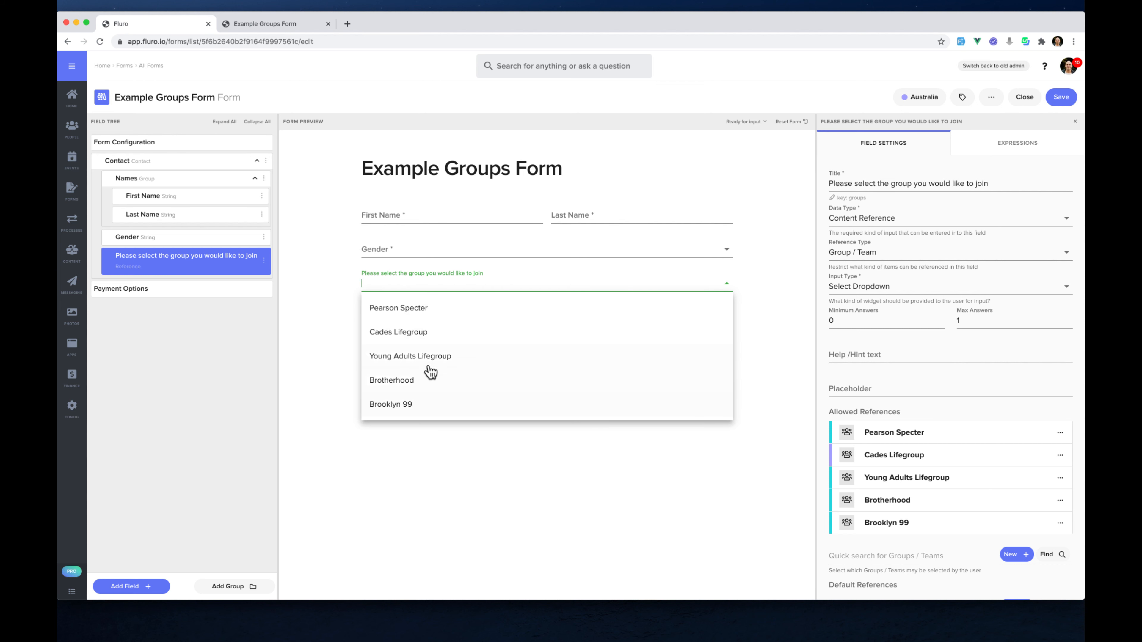
{"action": "left_click", "coordinate": [427, 356]}
{"action": "left_click", "coordinate": [452, 288]}
{"action": "left_click", "coordinate": [441, 380]}
{"action": "left_click", "coordinate": [456, 284]}
{"action": "left_click", "coordinate": [447, 310]}
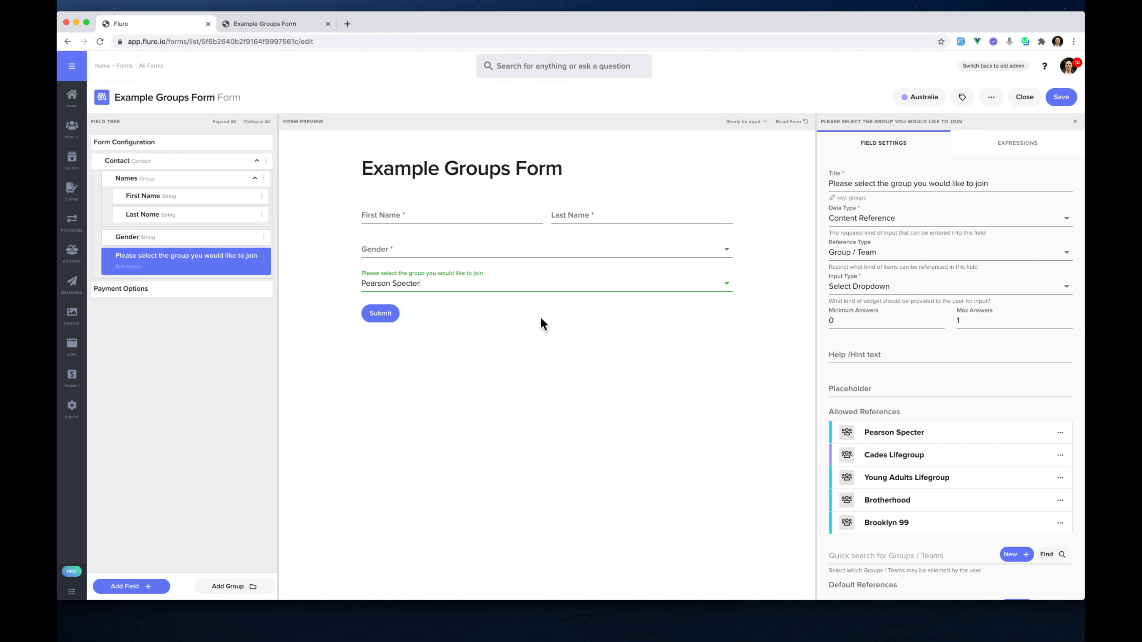
Set the group selection field's maximum answers to 0.
{"action": "left_click_drag", "start_coordinate": [970, 321], "coordinate": [947, 320]}
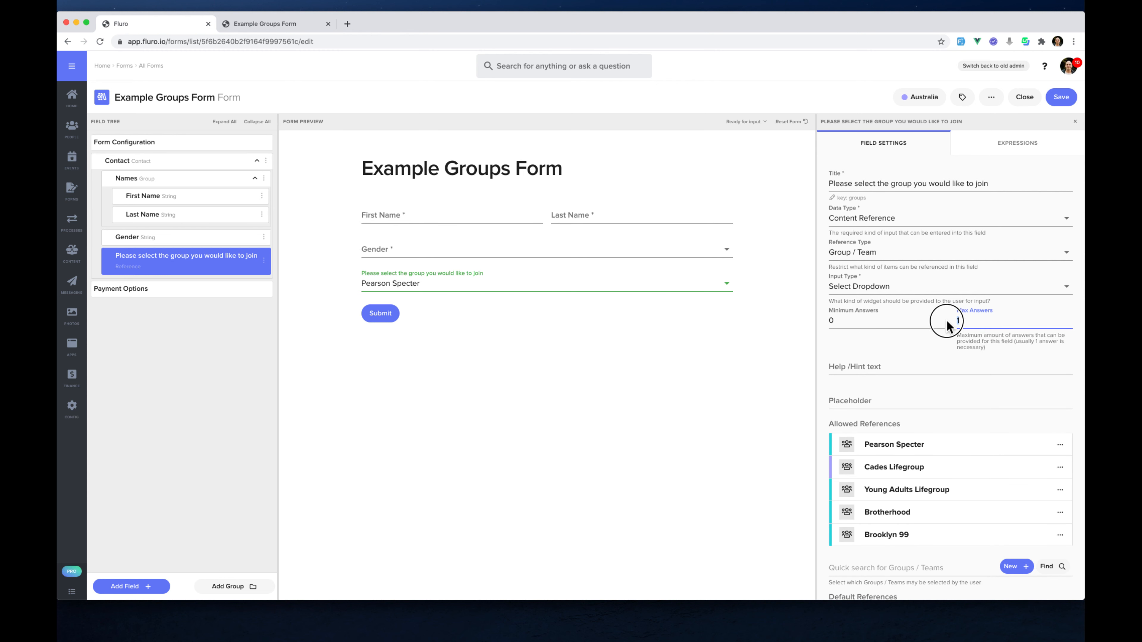
{"action": "type", "text": "0"}
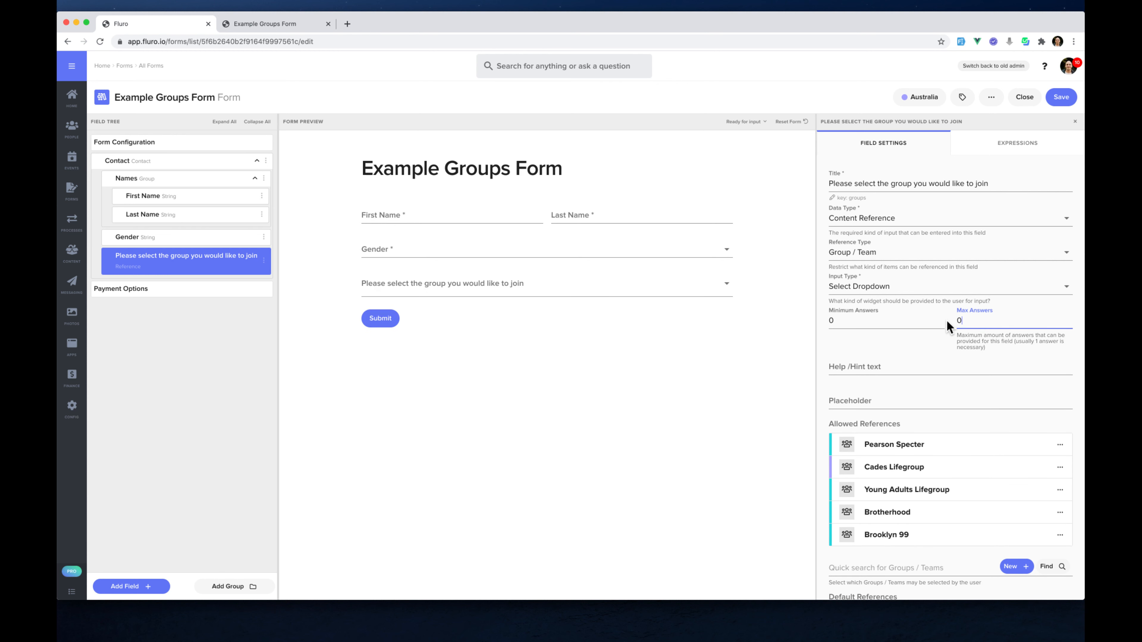
{"action": "left_click", "coordinate": [688, 326]}
Test multiple selection in the previewed group dropdown with Cades Lifegroup, Young Adults Lifegroup, Brotherhood and Brooklyn 99, and clear all selections.
{"action": "left_click", "coordinate": [494, 287]}
{"action": "left_click", "coordinate": [461, 337]}
{"action": "left_click", "coordinate": [462, 362]}
{"action": "left_click", "coordinate": [463, 386]}
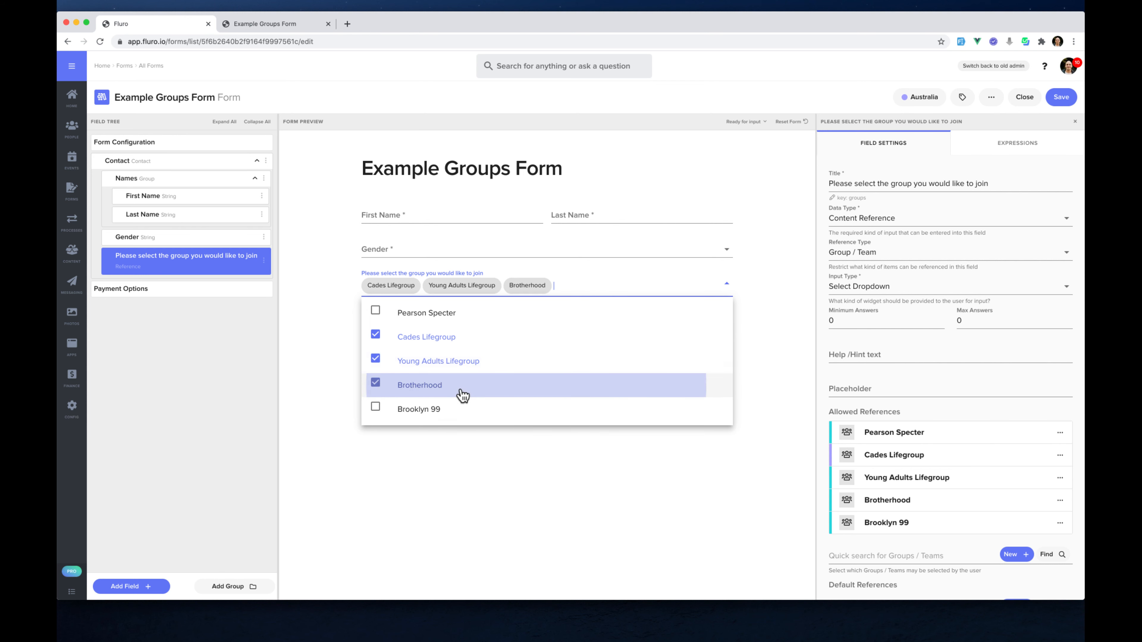
{"action": "left_click", "coordinate": [466, 410]}
{"action": "left_click", "coordinate": [467, 385]}
{"action": "left_click", "coordinate": [466, 361]}
{"action": "left_click", "coordinate": [466, 338]}
{"action": "left_click", "coordinate": [467, 409]}
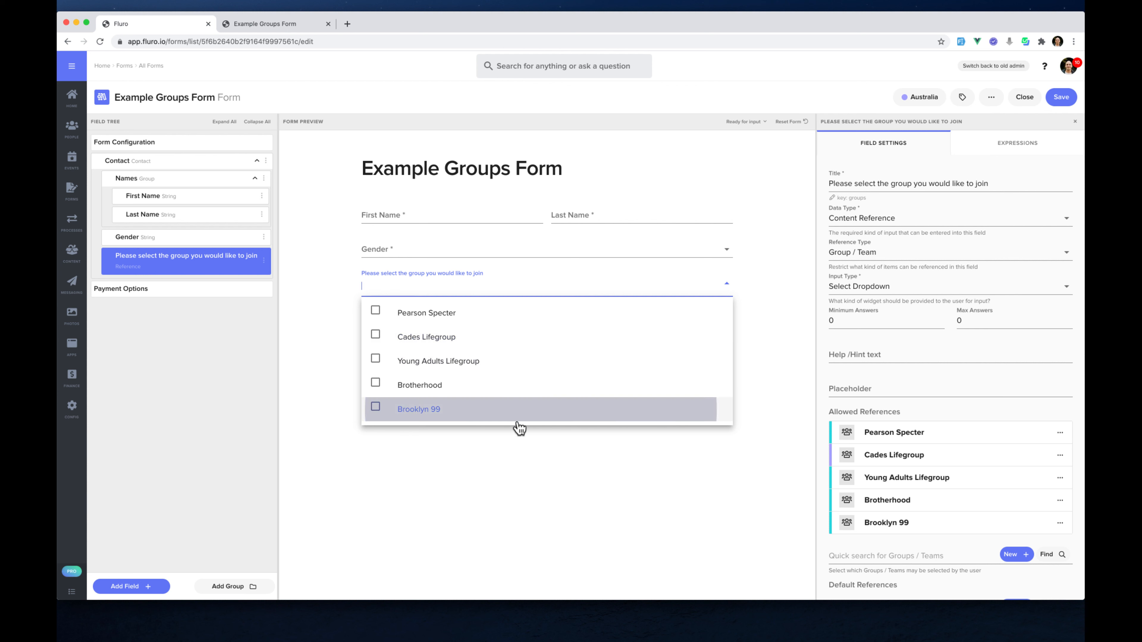
{"action": "left_click", "coordinate": [605, 470]}
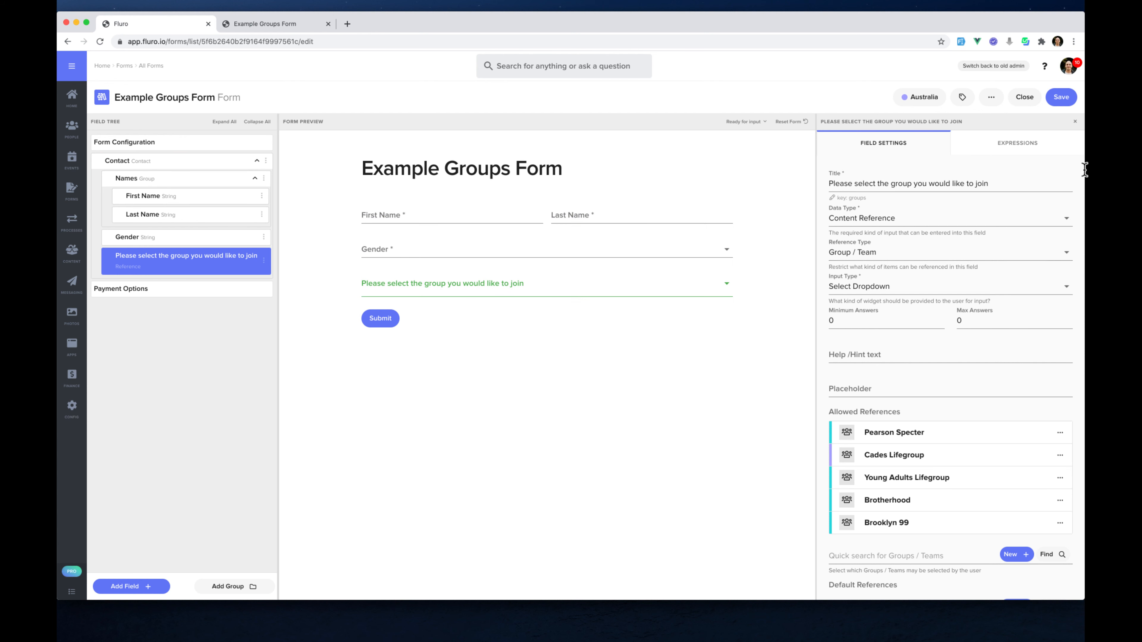
Save the Example Groups Form and open its public form link.
{"action": "left_click", "coordinate": [1068, 102]}
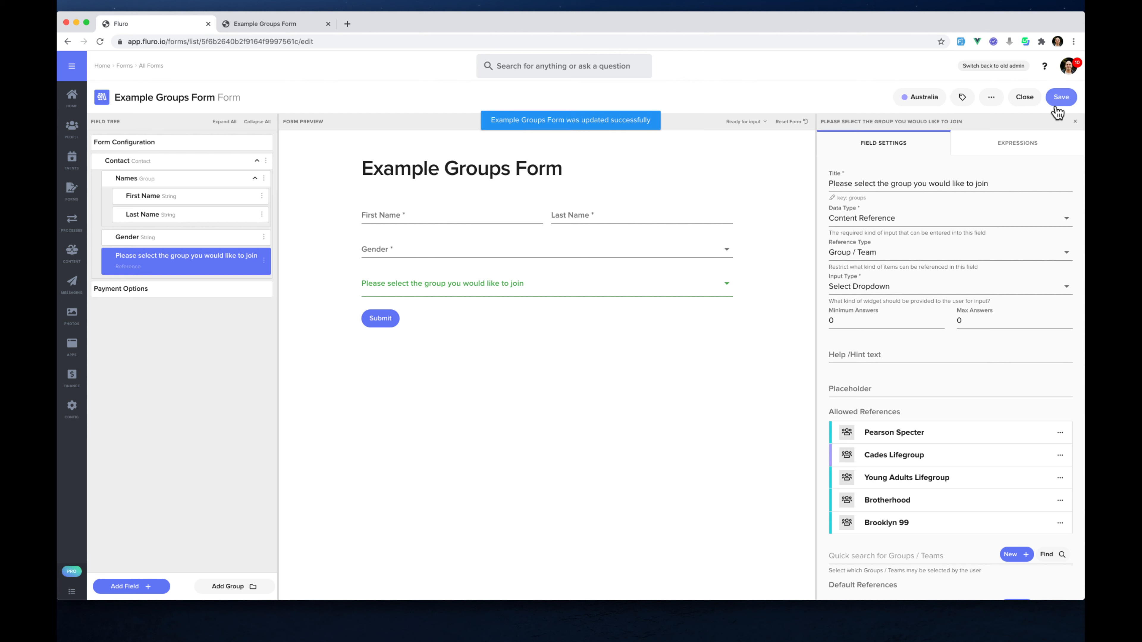
{"action": "left_click", "coordinate": [993, 99]}
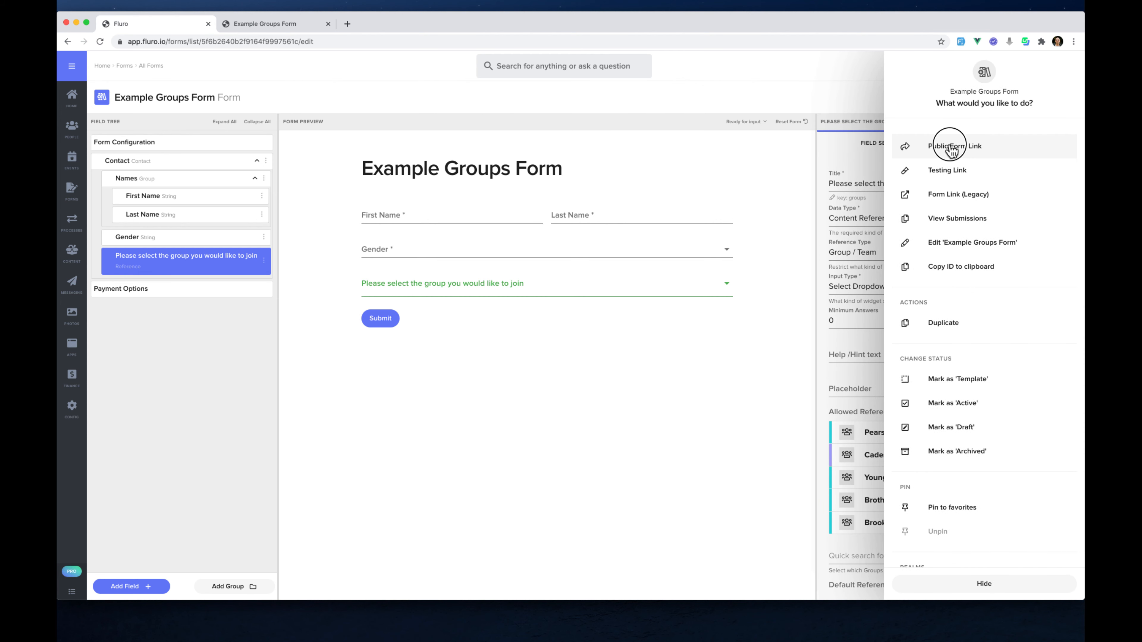
{"action": "left_click", "coordinate": [950, 146]}
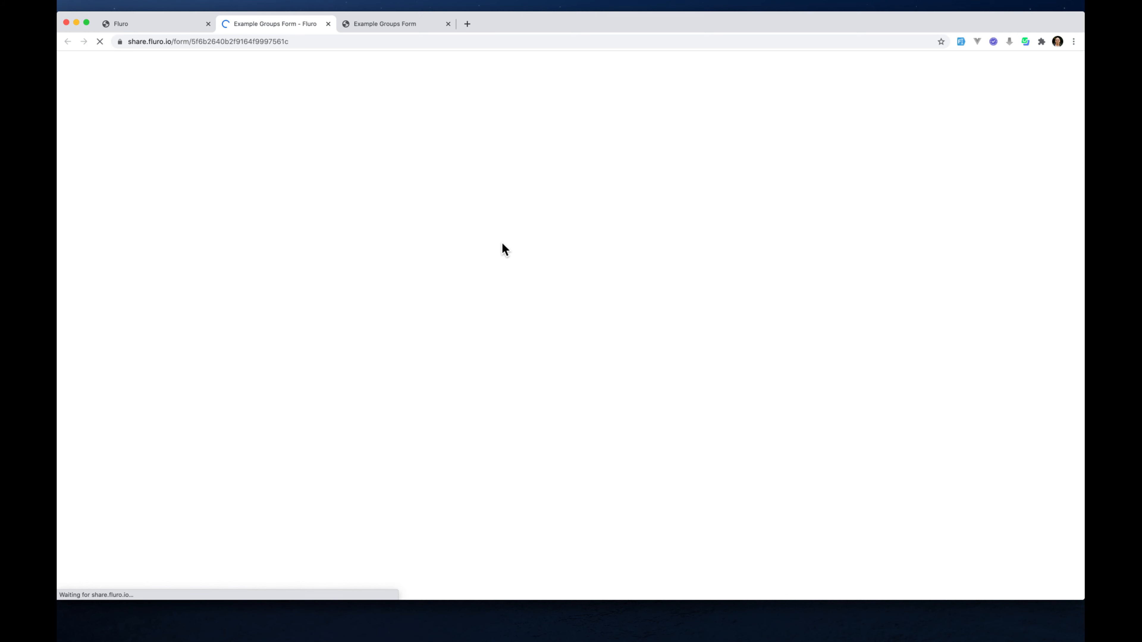
Submit the public form with the contact's first and last name, gender Male, and the groups Cades Lifegroup, Young Adults Lifegroup and Brotherhood.
{"action": "left_click", "coordinate": [452, 174]}
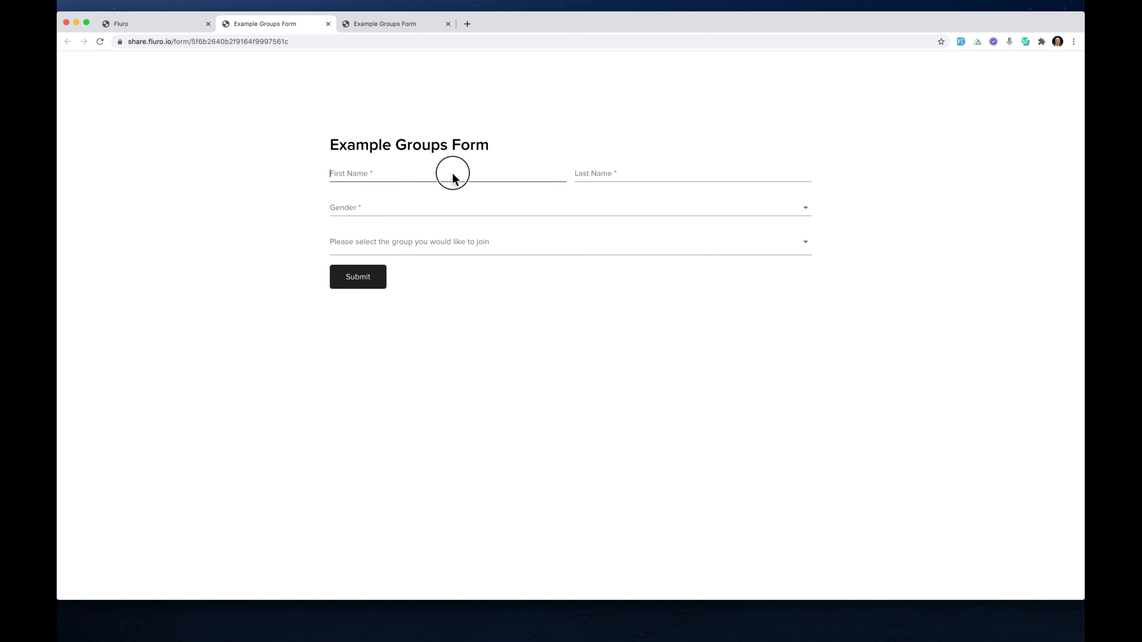
{"action": "key", "text": "Tab"}
{"action": "type", "text": "Duck"}
{"action": "key", "text": "Tab"}
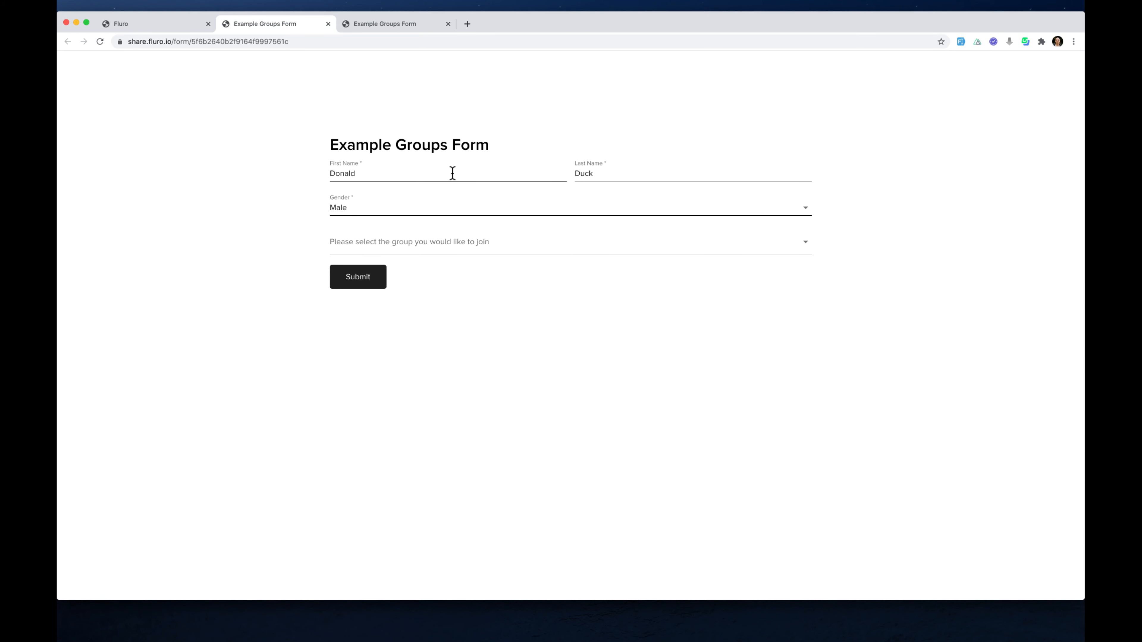
{"action": "left_click", "coordinate": [469, 241]}
{"action": "left_click", "coordinate": [435, 297]}
{"action": "left_click", "coordinate": [433, 321]}
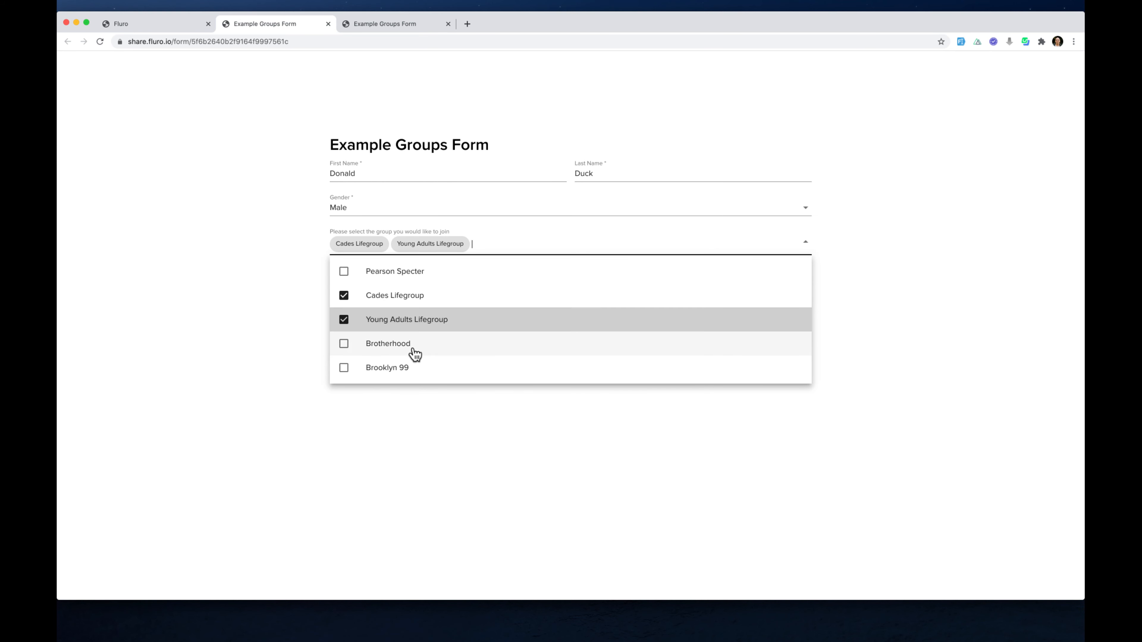
{"action": "left_click", "coordinate": [413, 345]}
{"action": "left_click", "coordinate": [286, 270]}
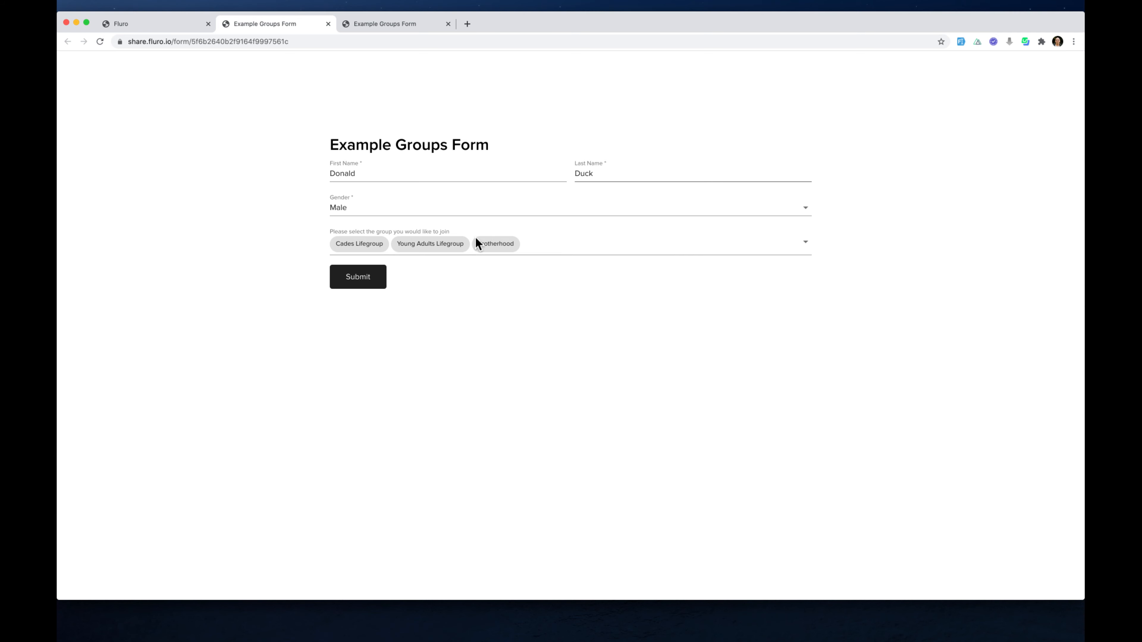
{"action": "left_click", "coordinate": [358, 280]}
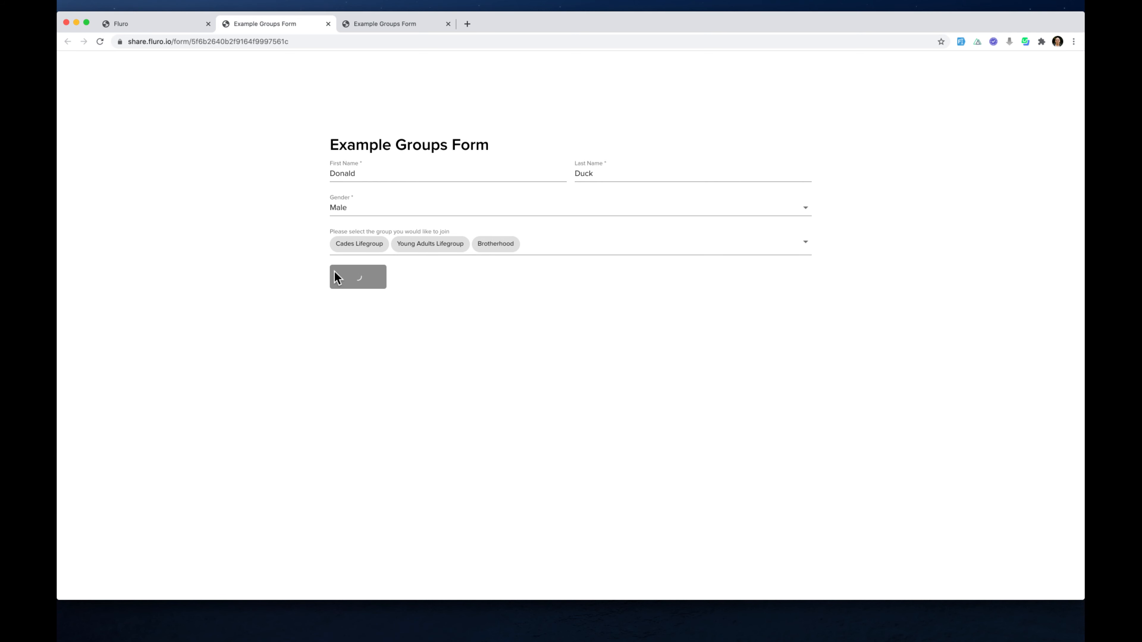
Return to the form editor's browser tab, view the Example Groups Form submissions and refresh the list.
{"action": "left_click", "coordinate": [162, 25]}
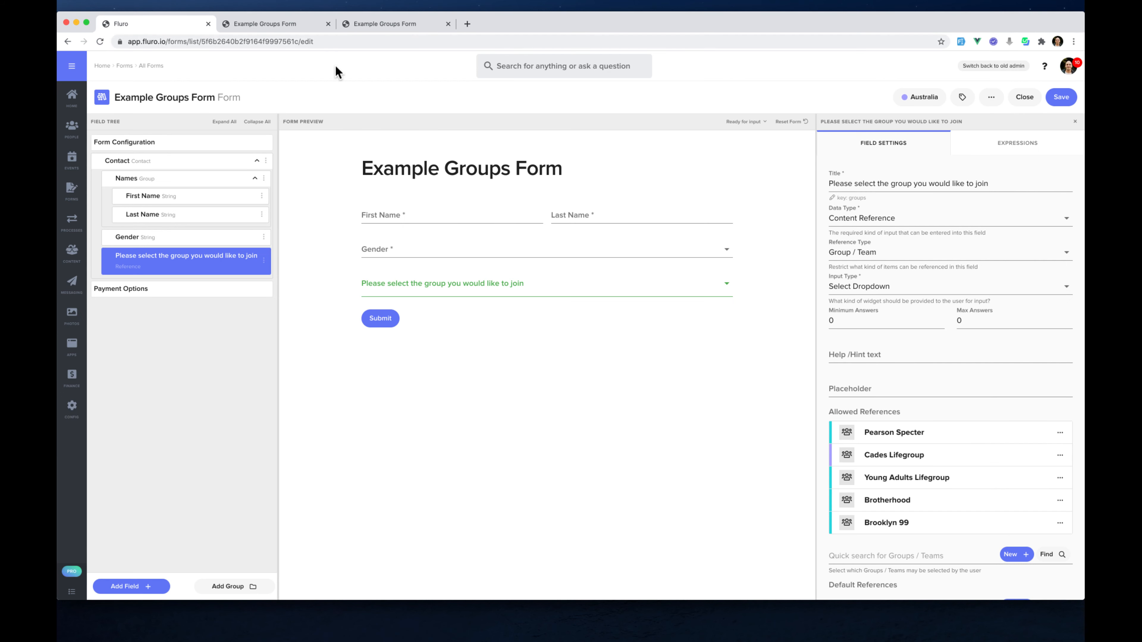
{"action": "left_click", "coordinate": [991, 97]}
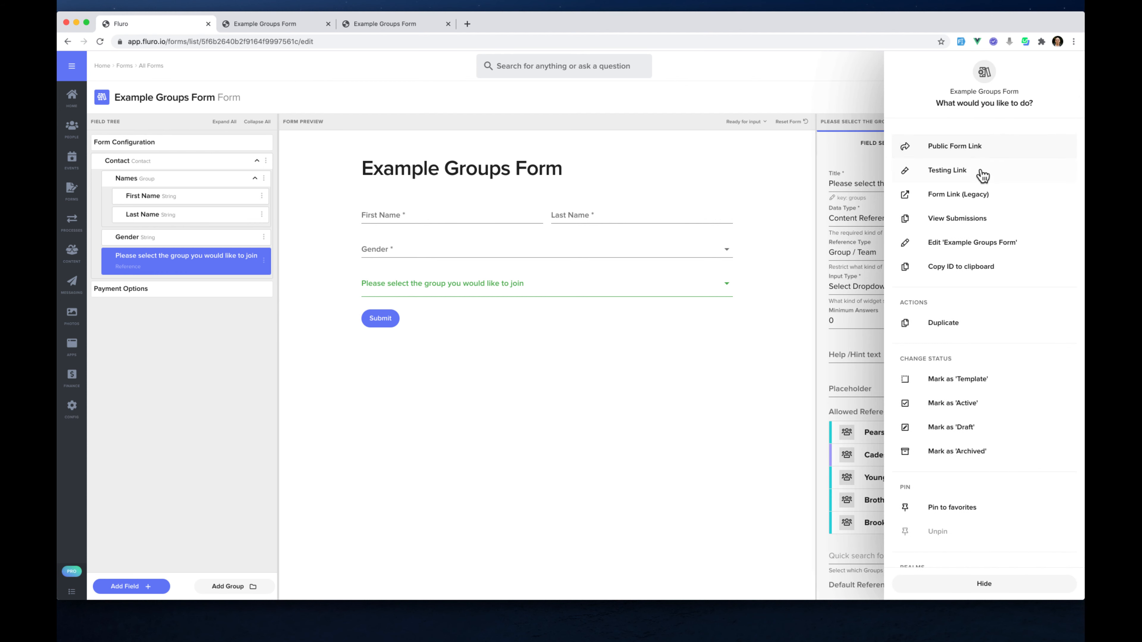
{"action": "left_click", "coordinate": [972, 222]}
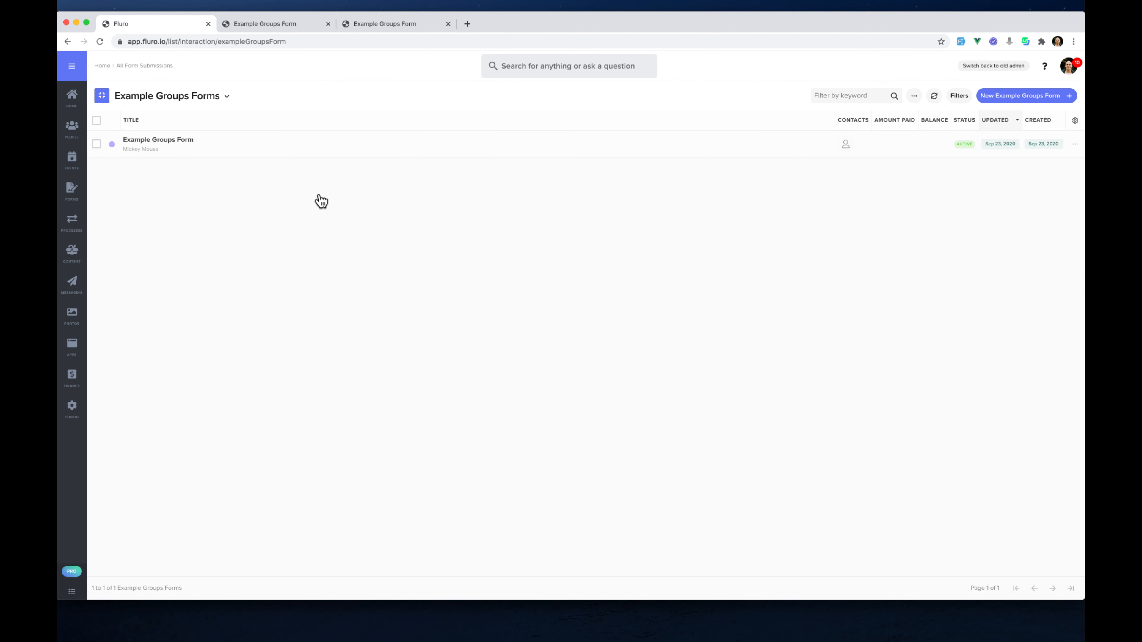
{"action": "left_click", "coordinate": [934, 96]}
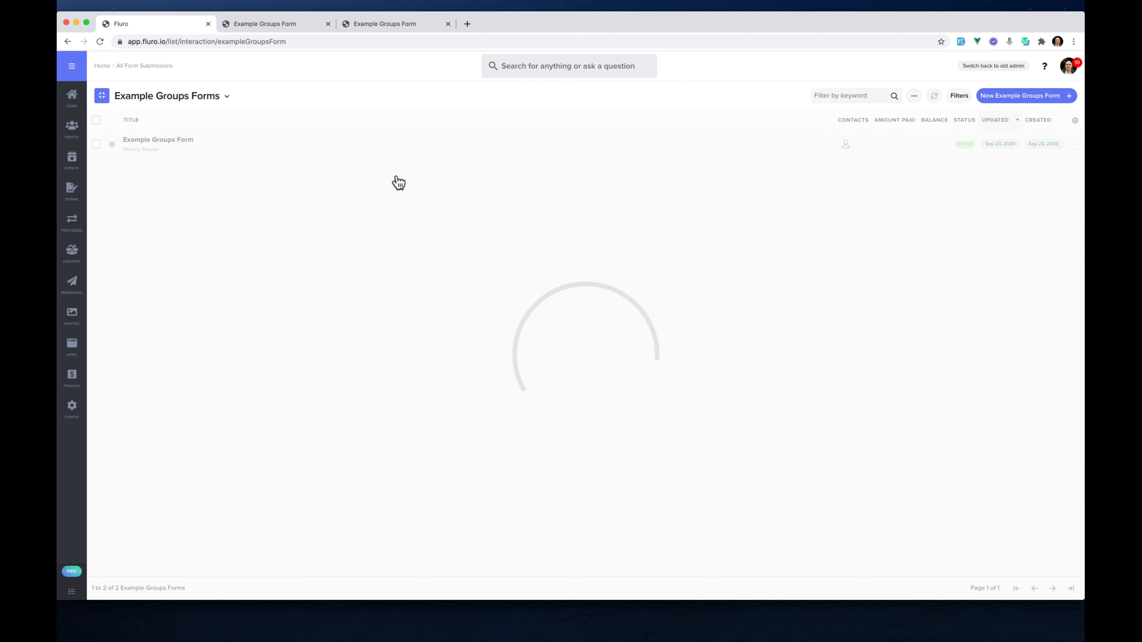
Open the newest form submission, check its linked contact's group memberships, and close the contact.
{"action": "left_click", "coordinate": [274, 144]}
{"action": "left_click", "coordinate": [489, 203]}
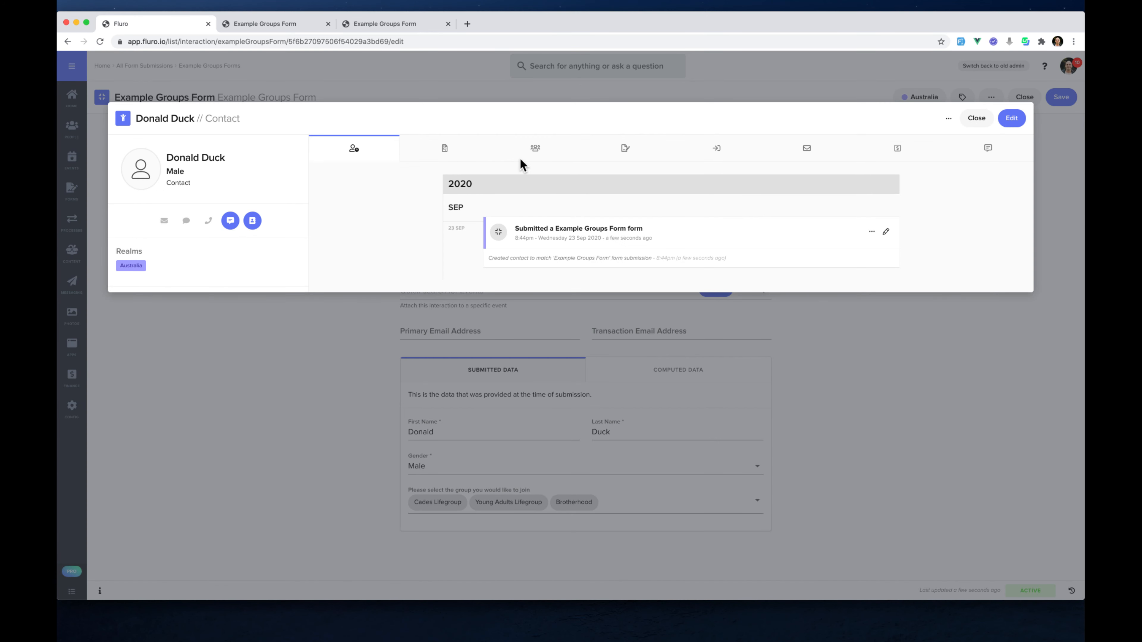
{"action": "left_click", "coordinate": [534, 149]}
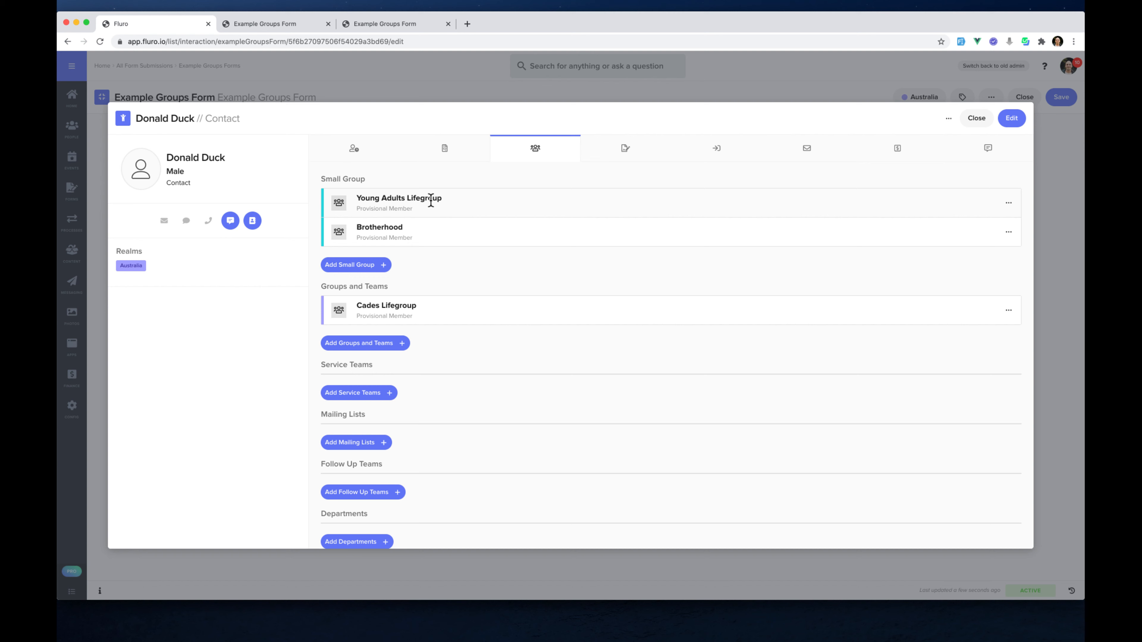
{"action": "left_click", "coordinate": [975, 123]}
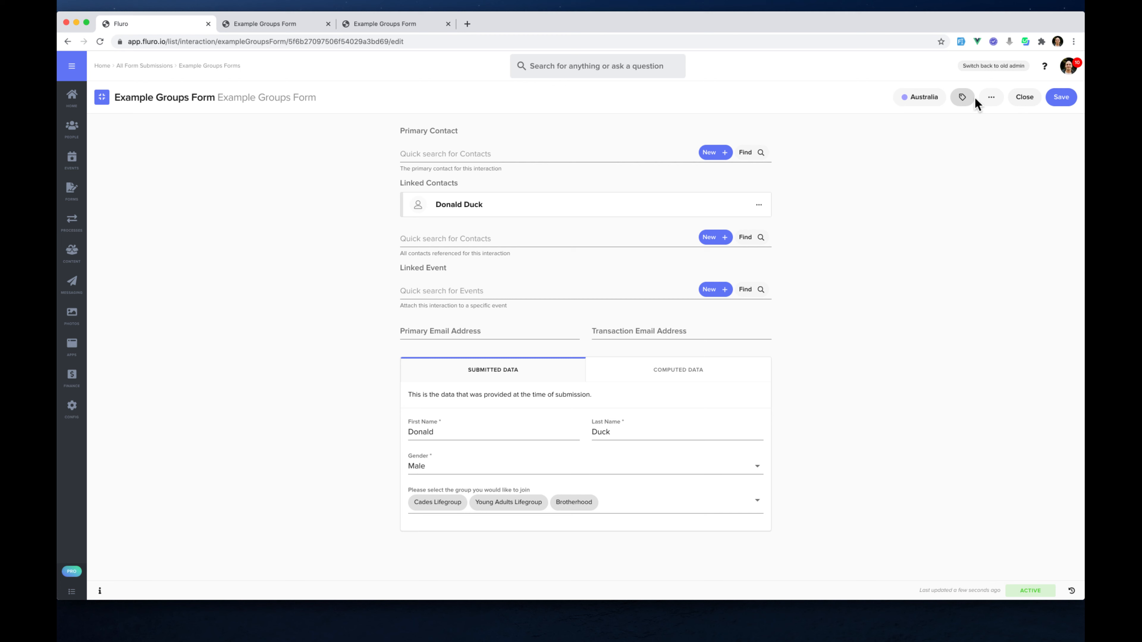
Open the form for editing from this submission and delete the "Please select the group you would like to join" field.
{"action": "left_click", "coordinate": [991, 96]}
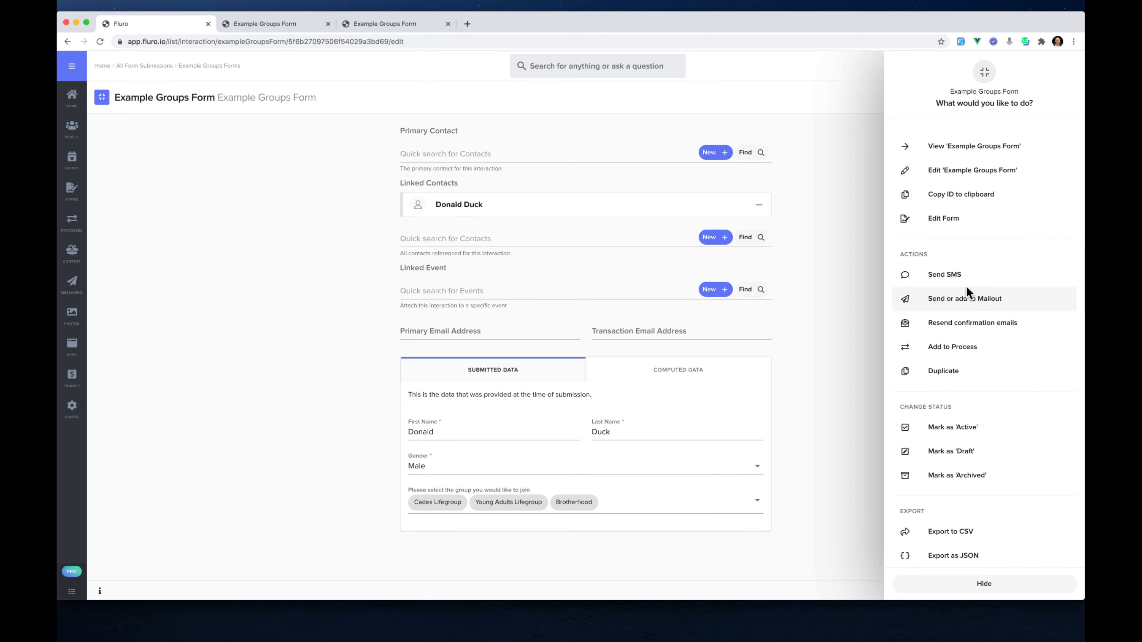
{"action": "left_click", "coordinate": [955, 219]}
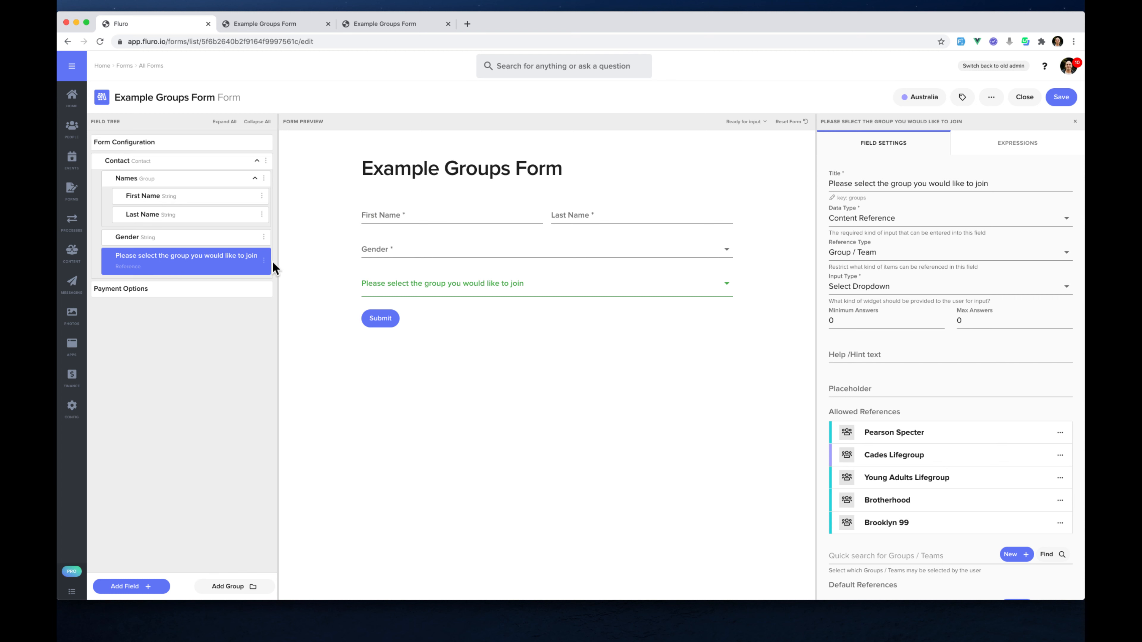
{"action": "left_click", "coordinate": [264, 261]}
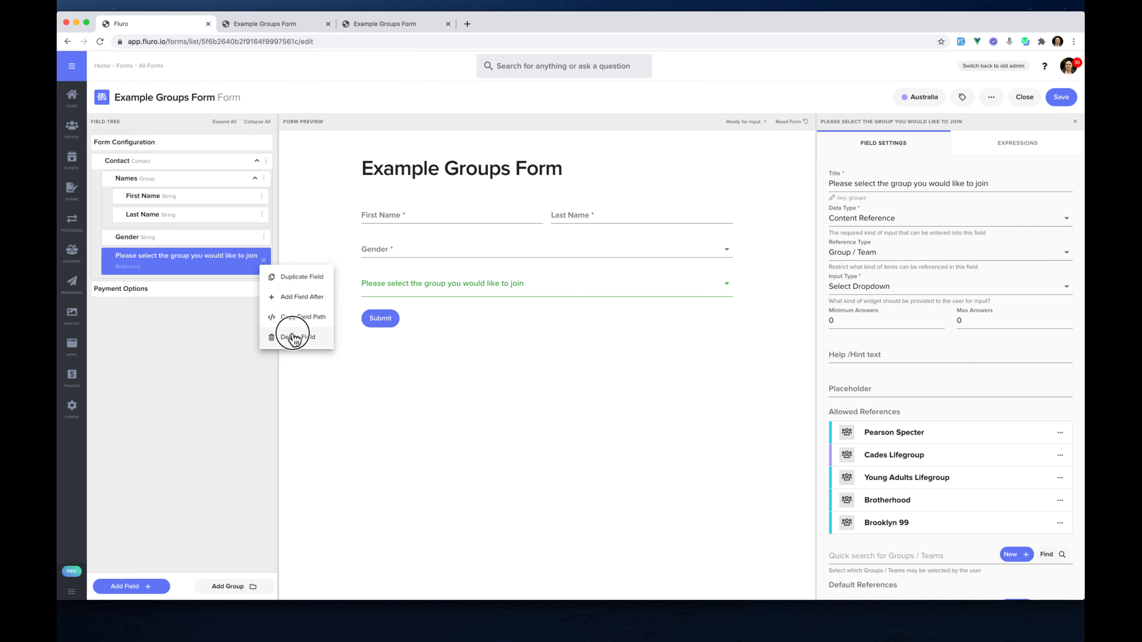
{"action": "left_click", "coordinate": [295, 338]}
Add a Multiple Choice field inside the Contact field below Gender and title it "Groups".
{"action": "left_click", "coordinate": [156, 590]}
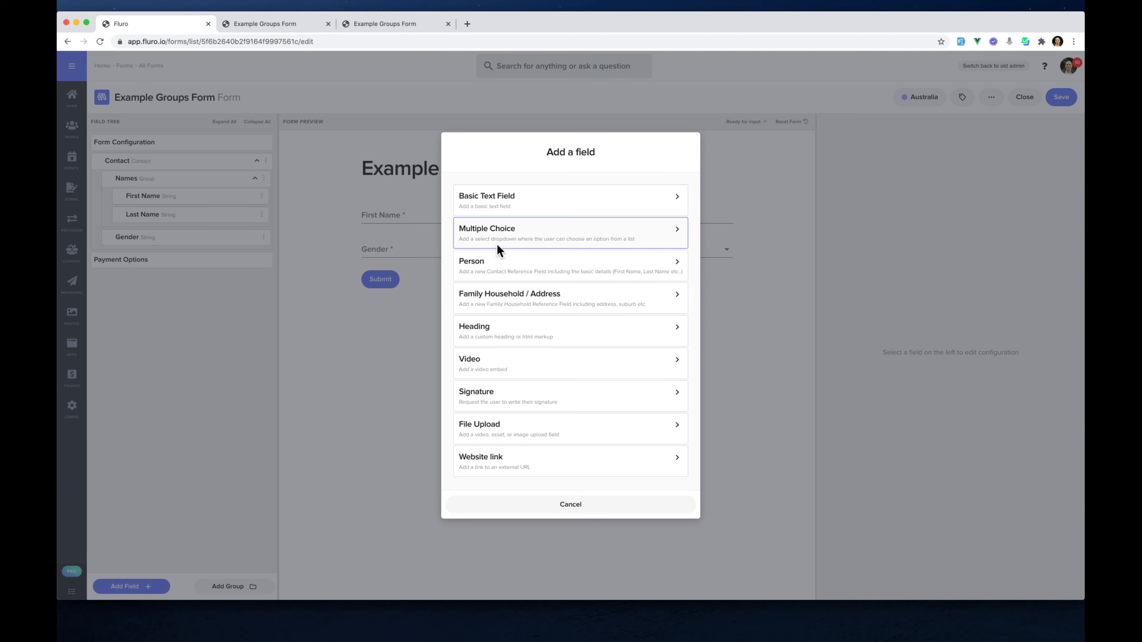
{"action": "left_click", "coordinate": [530, 233]}
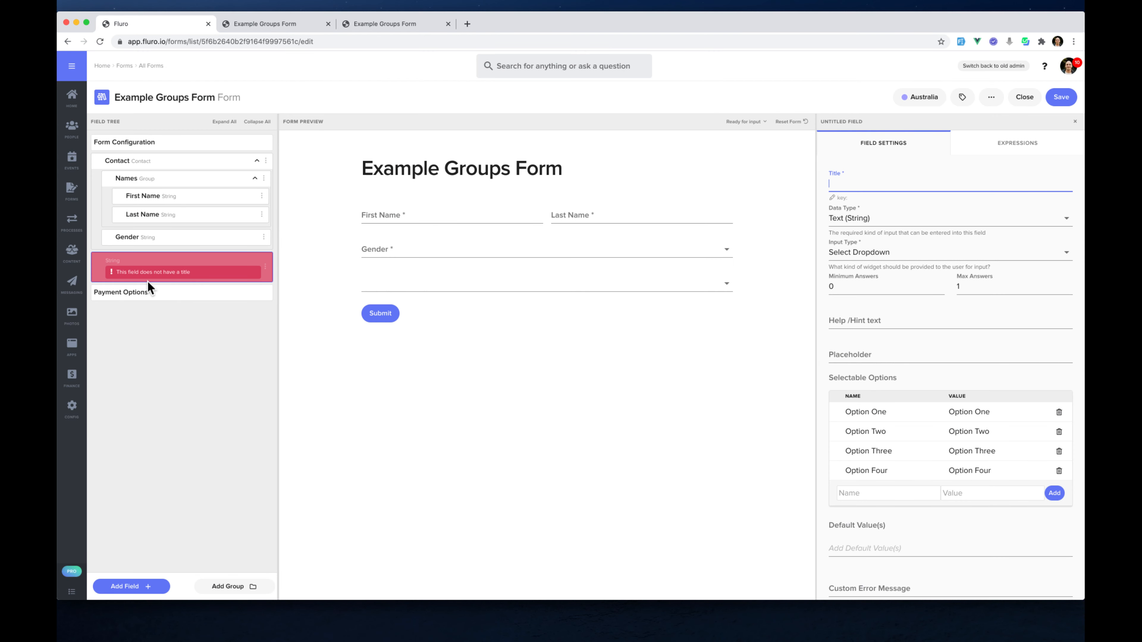
{"action": "left_click_drag", "start_coordinate": [102, 268], "coordinate": [140, 263]}
{"action": "left_click", "coordinate": [933, 186]}
{"action": "type", "text": "Groups"}
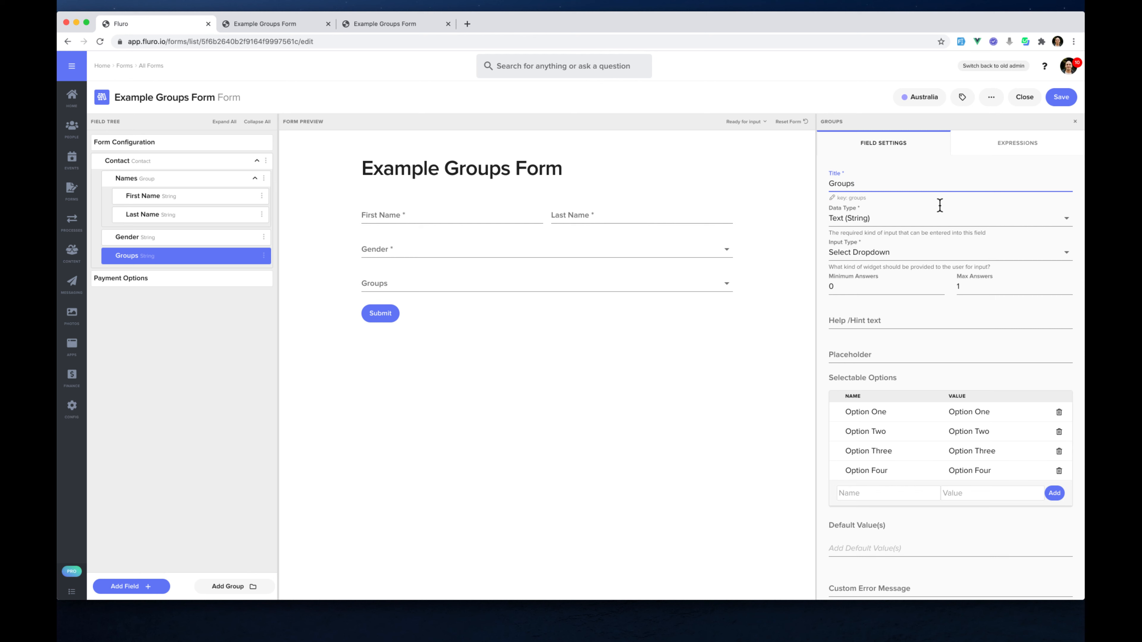
Check the Groups field's database key and keep its data type as Text (String).
{"action": "left_click", "coordinate": [856, 198]}
{"action": "left_click_drag", "start_coordinate": [864, 218], "coordinate": [829, 218]}
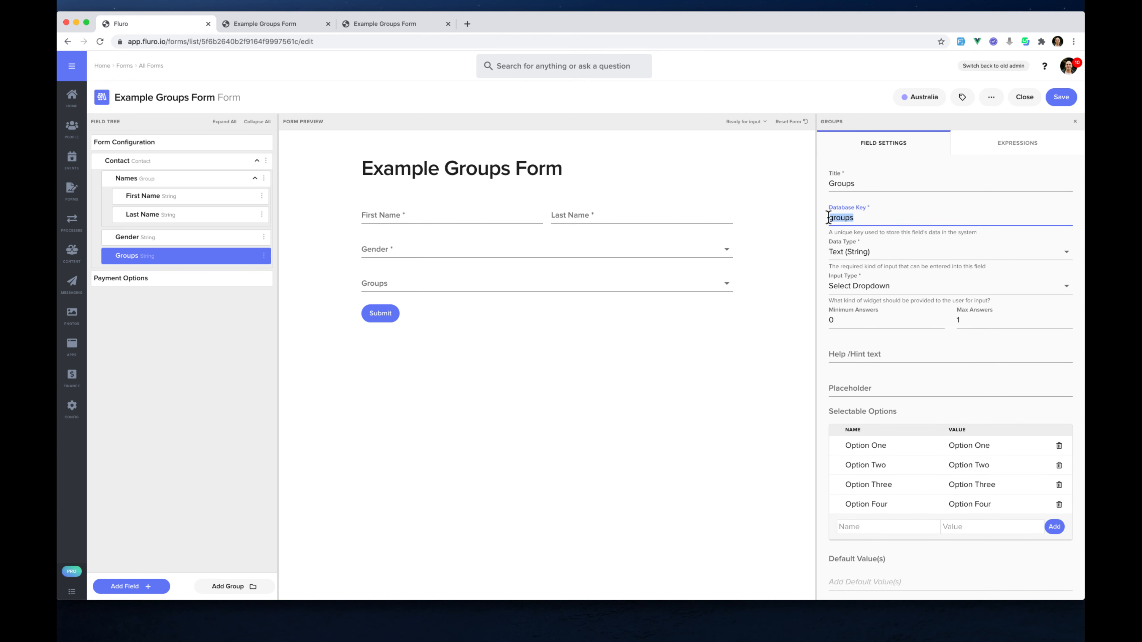
{"action": "left_click", "coordinate": [908, 247]}
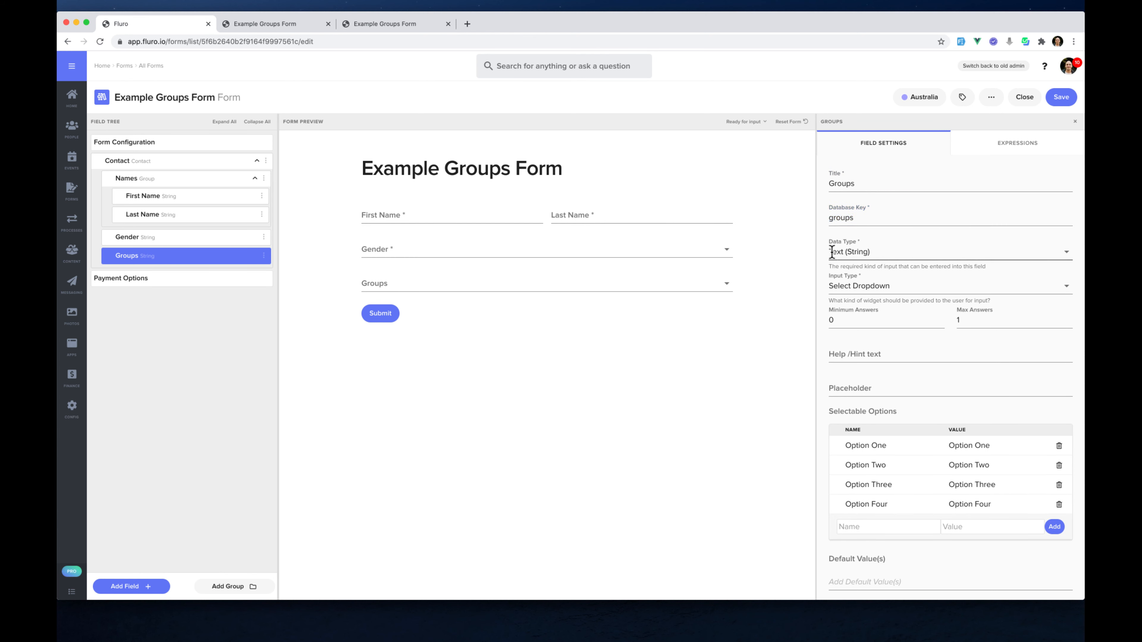
{"action": "left_click", "coordinate": [831, 252]}
{"action": "left_click", "coordinate": [896, 241]}
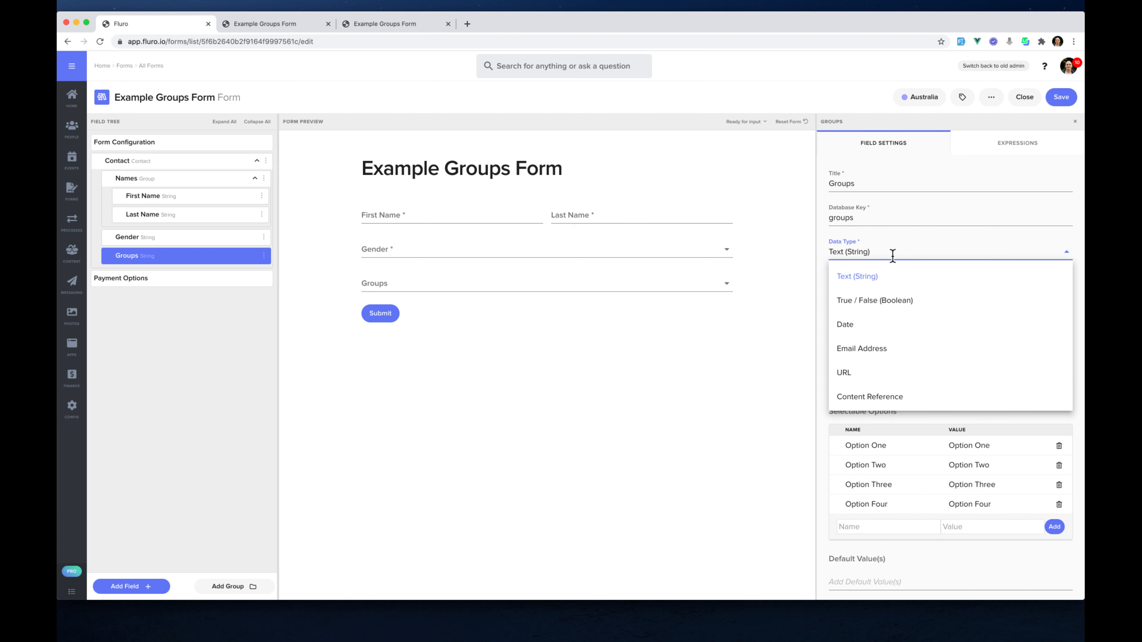
{"action": "left_click", "coordinate": [867, 276]}
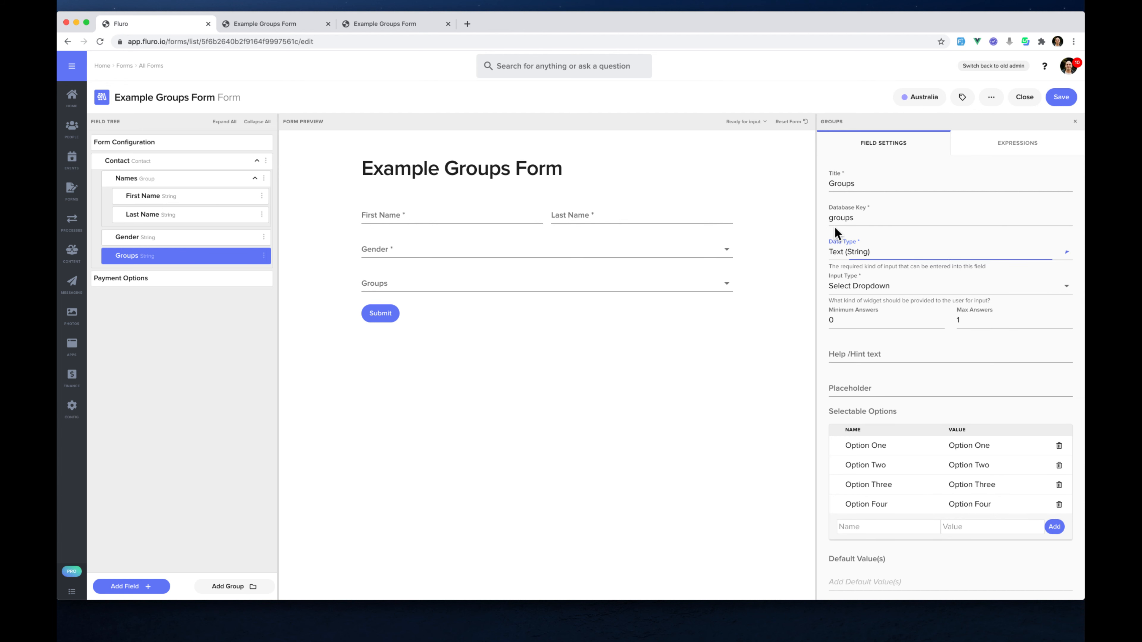
Delete Option Three and Option Four from the selectable options and rename the remaining two "I like motorbikes" and "I like cars".
{"action": "left_click_drag", "start_coordinate": [886, 446], "coordinate": [827, 443]}
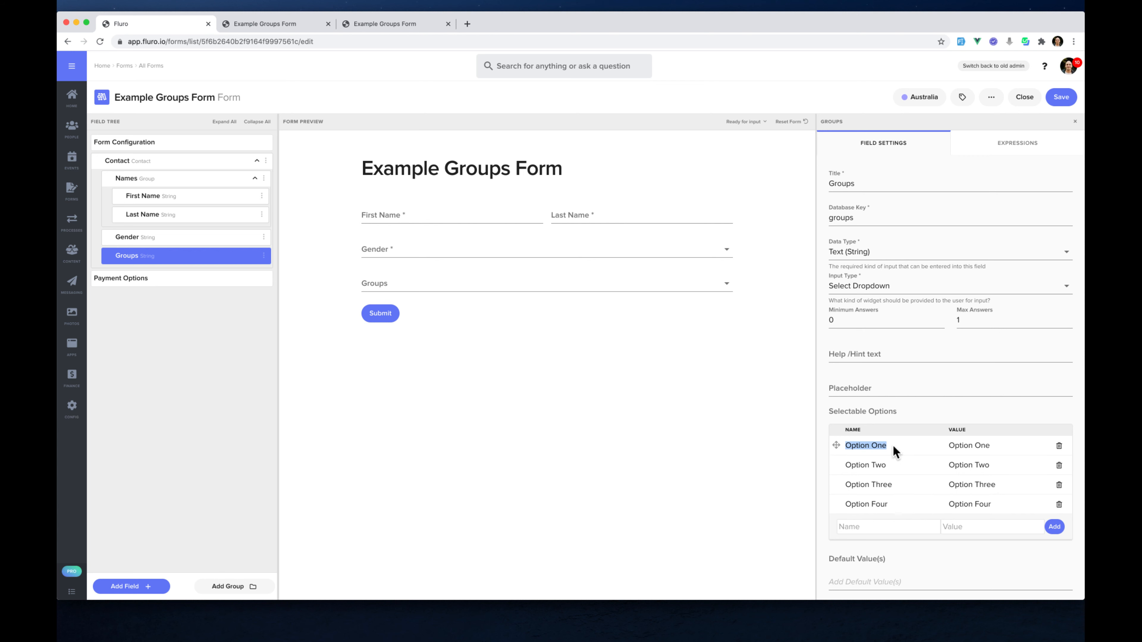
{"action": "left_click", "coordinate": [1059, 504]}
{"action": "left_click", "coordinate": [1058, 484]}
{"action": "left_click_drag", "start_coordinate": [890, 446], "coordinate": [837, 444]}
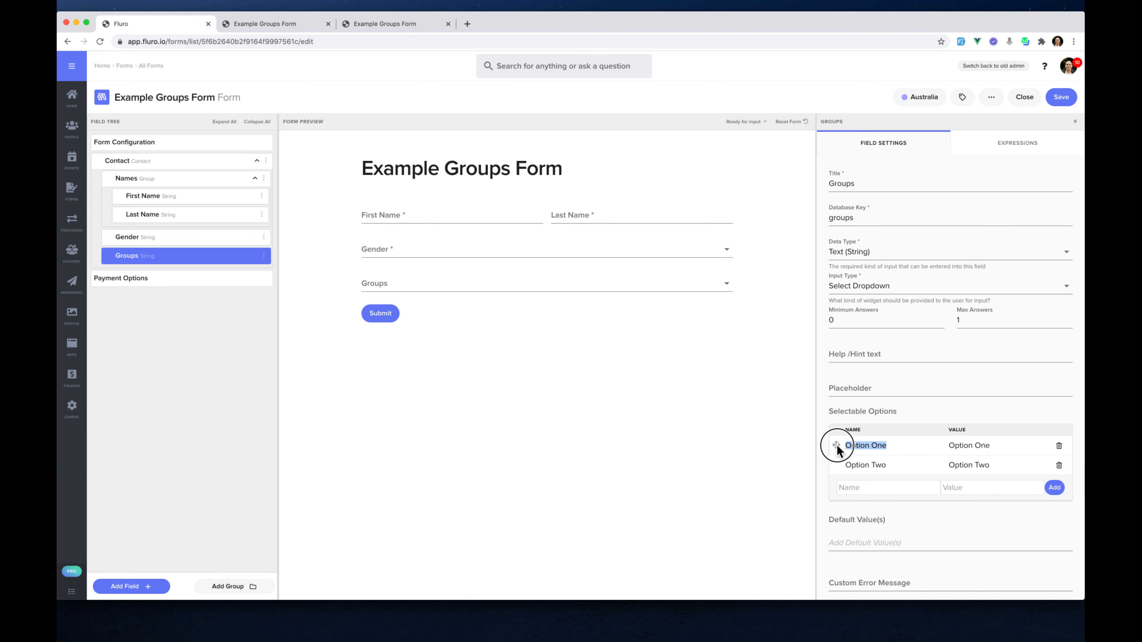
{"action": "key", "text": "BackSpace"}
{"action": "type", "text": "I like motorbikes"}
{"action": "triple_click", "coordinate": [892, 465]}
{"action": "type", "text": "I"}
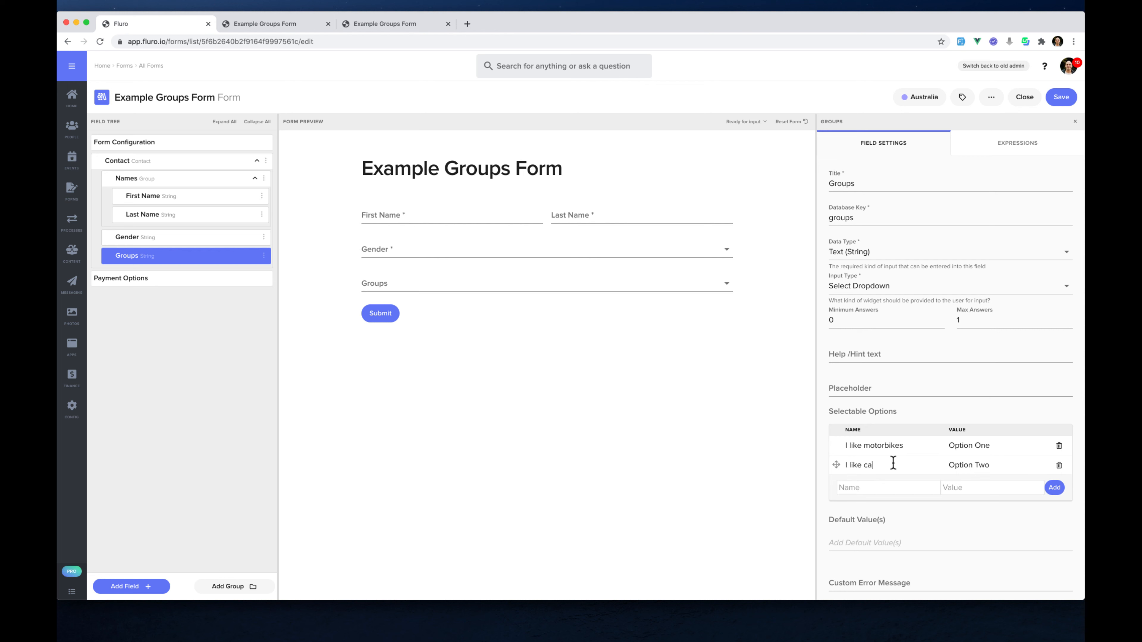
Open app.fluro.io in a new browser tab beside the form editor and open the Cades Lifegroup from the groups list.
{"action": "triple_click", "coordinate": [968, 446]}
{"action": "key", "text": "super+t"}
{"action": "type", "text": "app"}
{"action": "key", "text": "Return"}
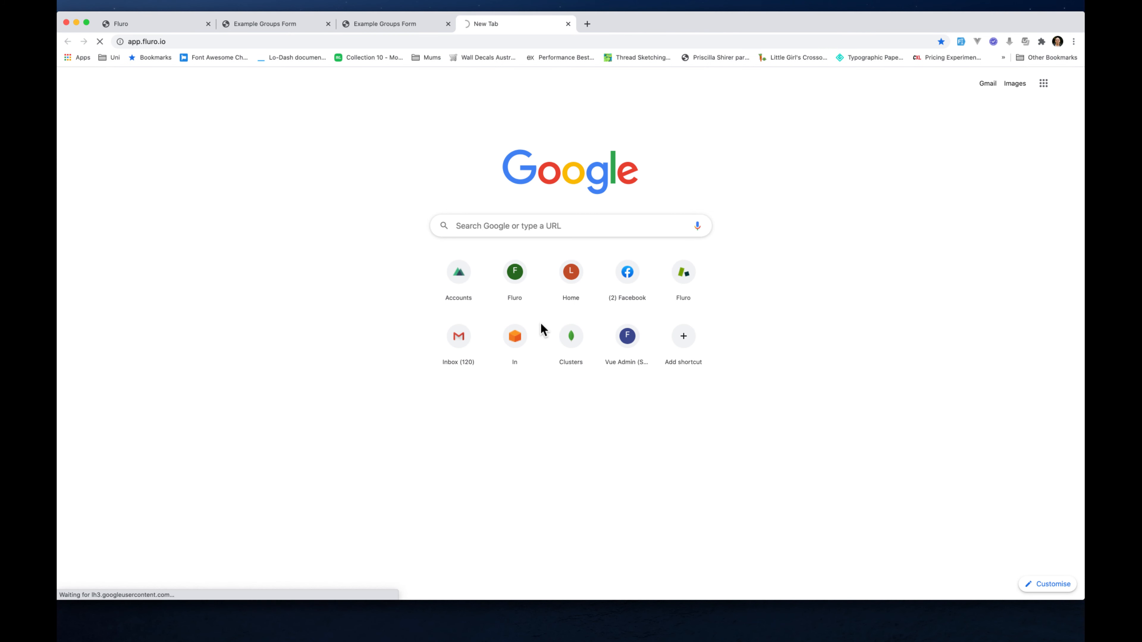
{"action": "left_click_drag", "start_coordinate": [505, 24], "coordinate": [284, 27]}
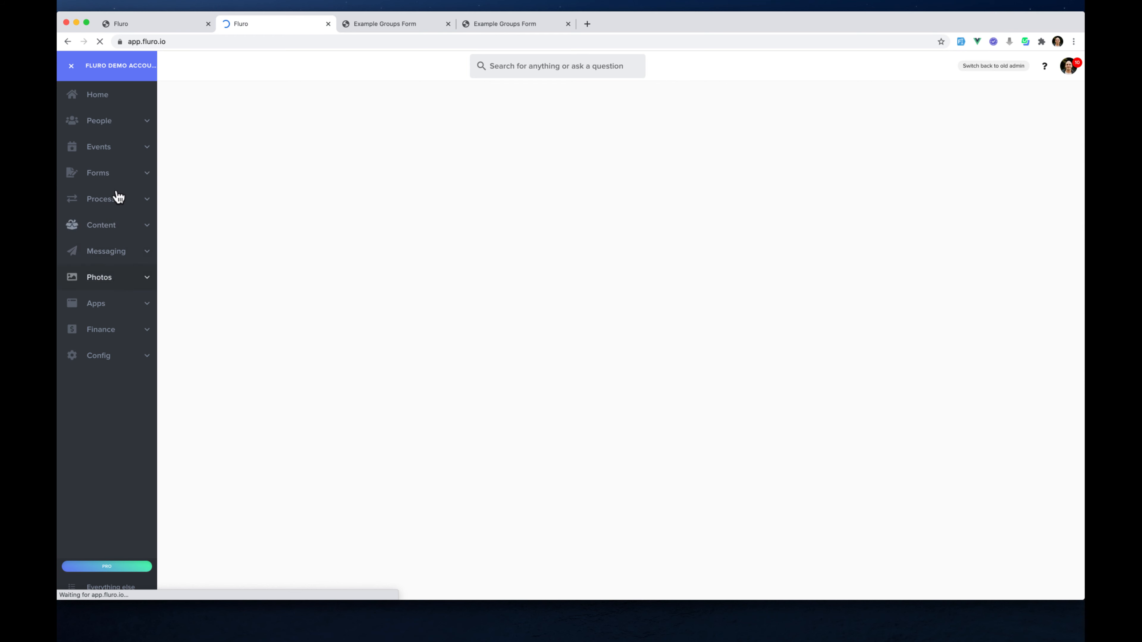
{"action": "left_click", "coordinate": [115, 128]}
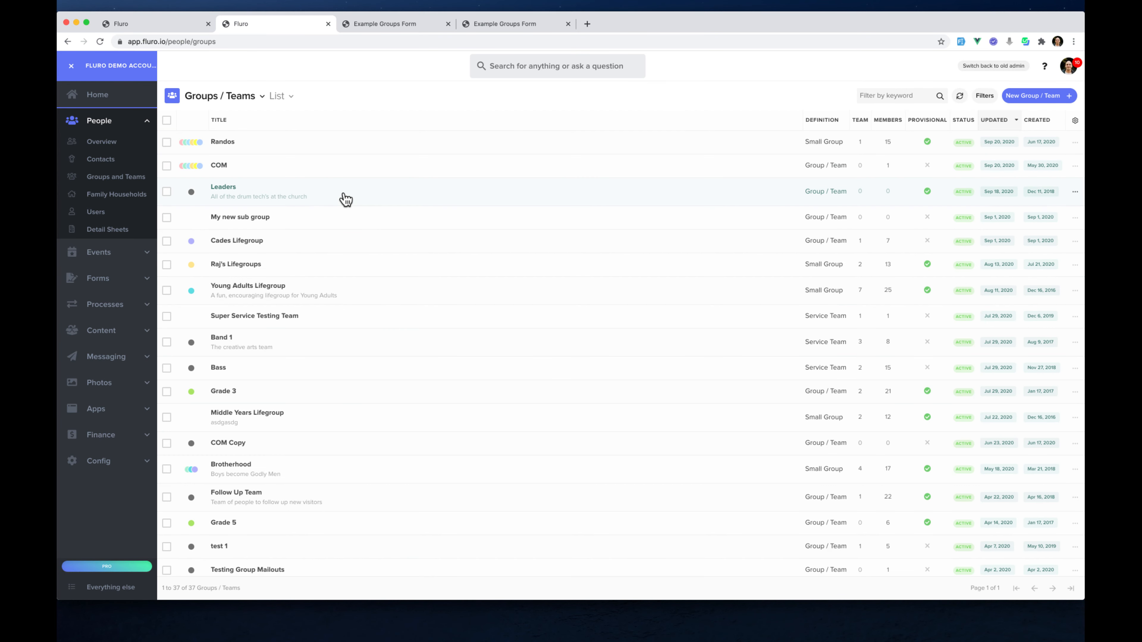
{"action": "left_click", "coordinate": [696, 242]}
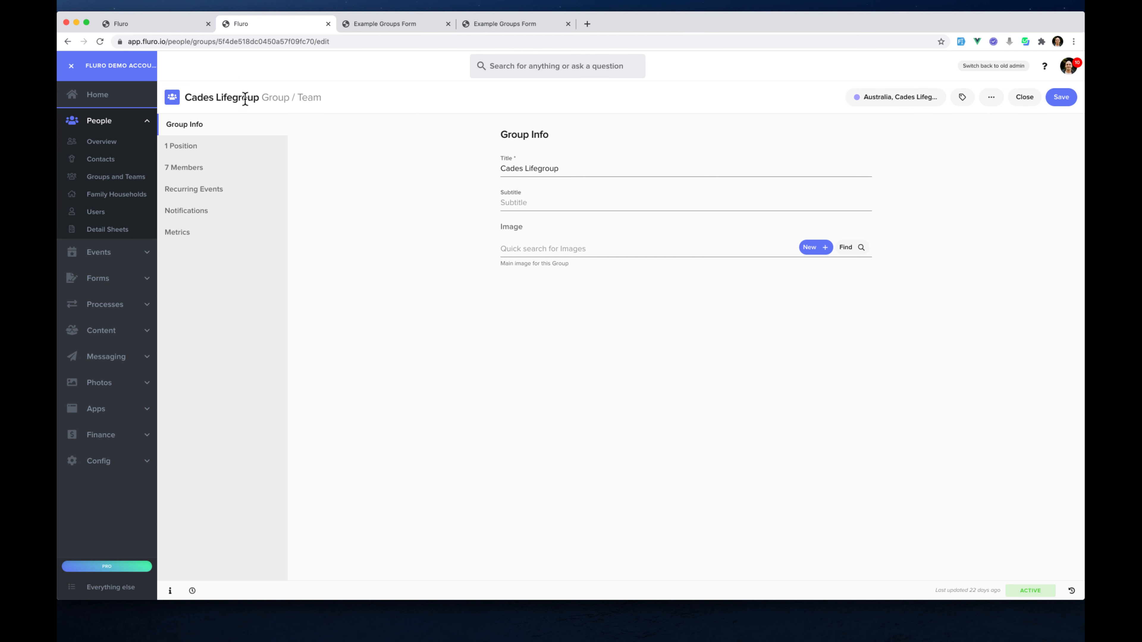
Locate the Cades Lifegroup's ID in the web address and copy its Fluro ID from the metadata options.
{"action": "left_click", "coordinate": [271, 41]}
{"action": "double_click", "coordinate": [274, 42]}
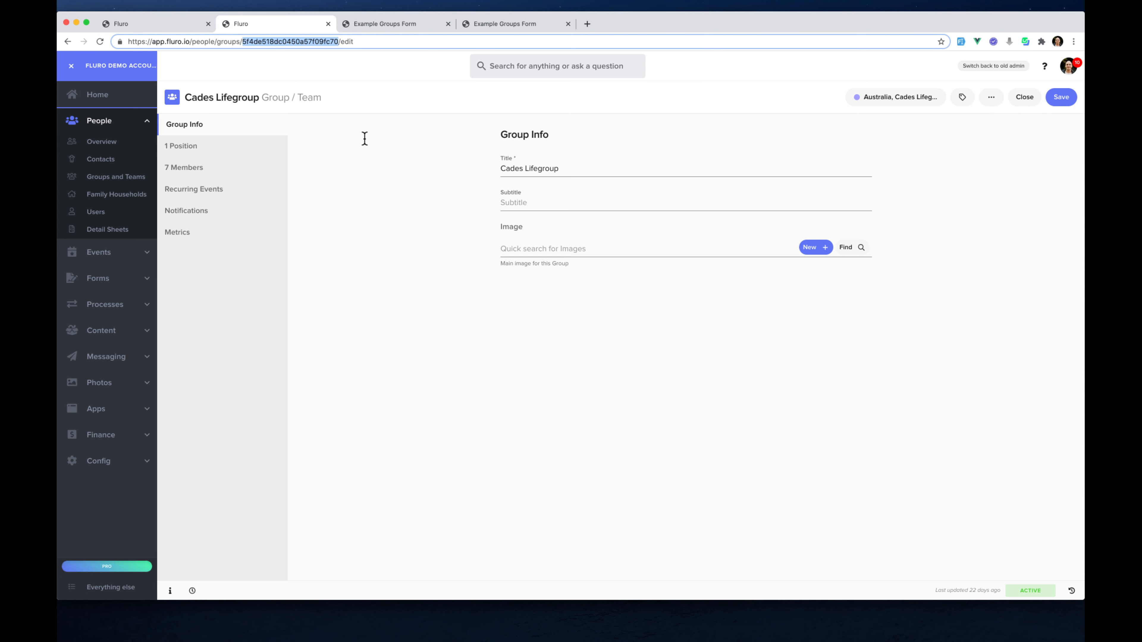
{"action": "left_click", "coordinate": [328, 366]}
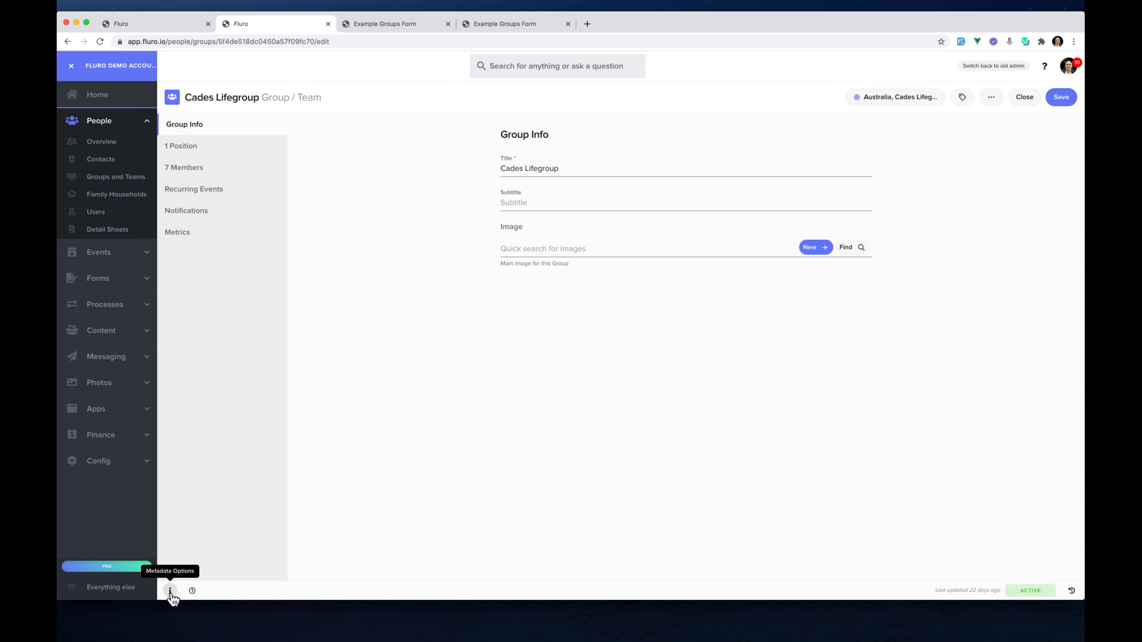
{"action": "left_click", "coordinate": [170, 592]}
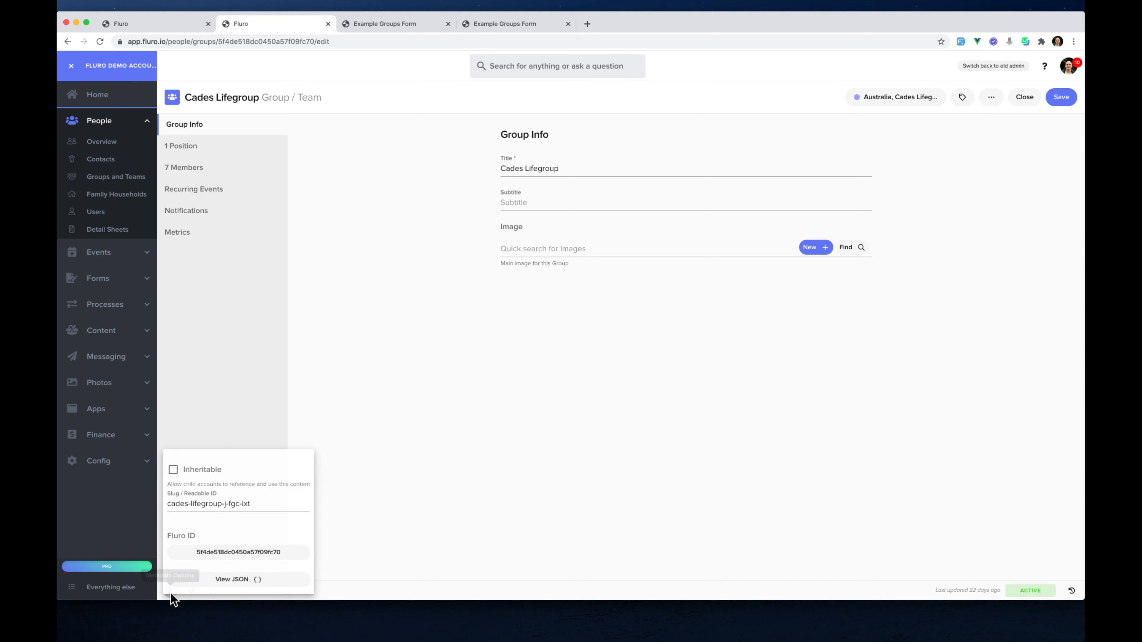
{"action": "left_click", "coordinate": [230, 556]}
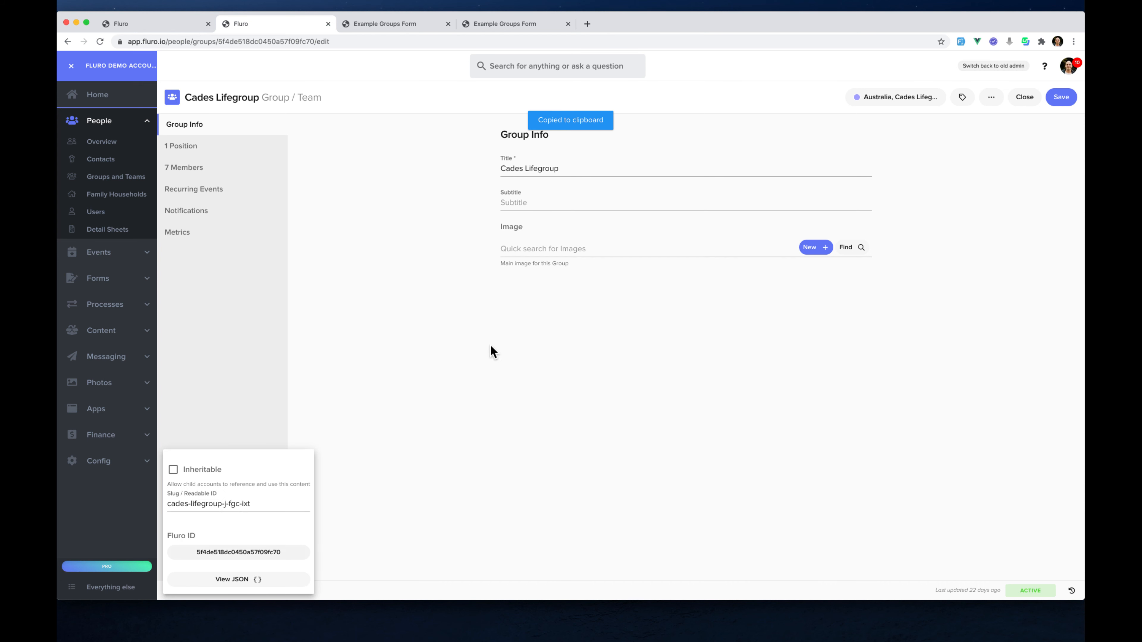
{"action": "left_click", "coordinate": [154, 28]}
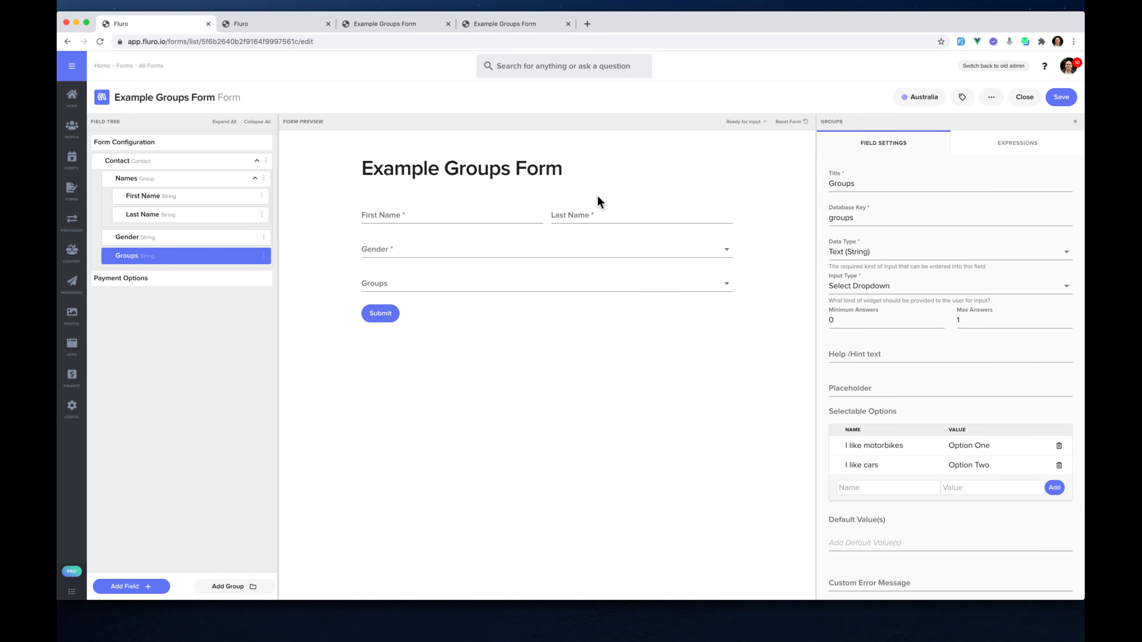
{"action": "double_click", "coordinate": [991, 445]}
{"action": "triple_click", "coordinate": [992, 445]}
{"action": "left_click", "coordinate": [996, 449]}
Copy the Cades Lifegroup's Fluro ID again and paste it as the value of the "I like motorbikes" option.
{"action": "left_click", "coordinate": [259, 25]}
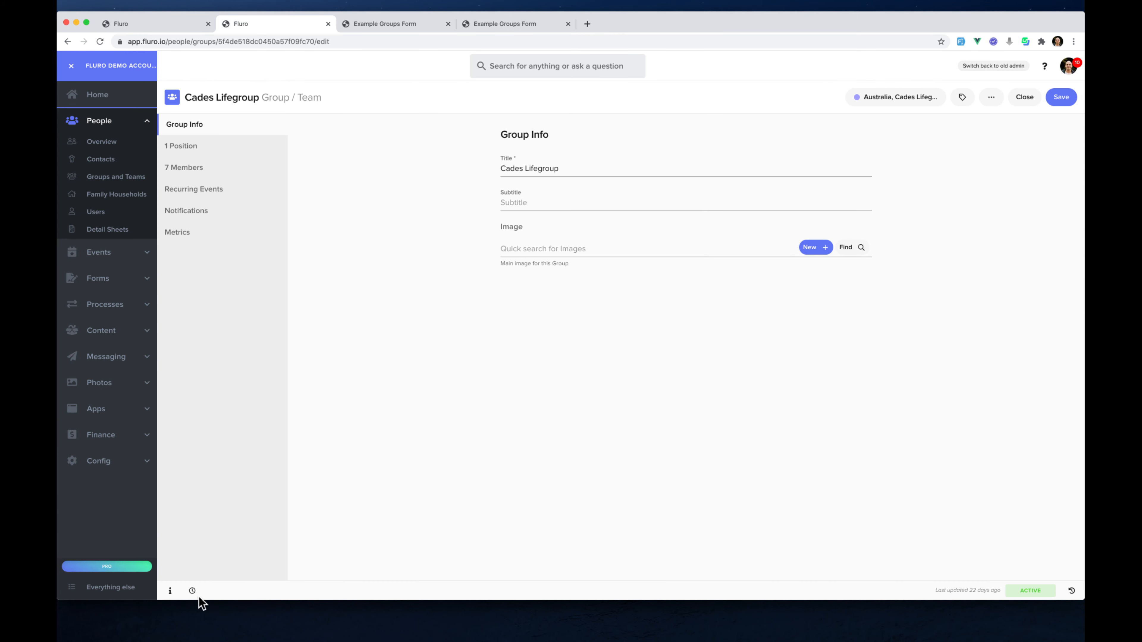
{"action": "left_click", "coordinate": [170, 591]}
{"action": "left_click", "coordinate": [238, 552]}
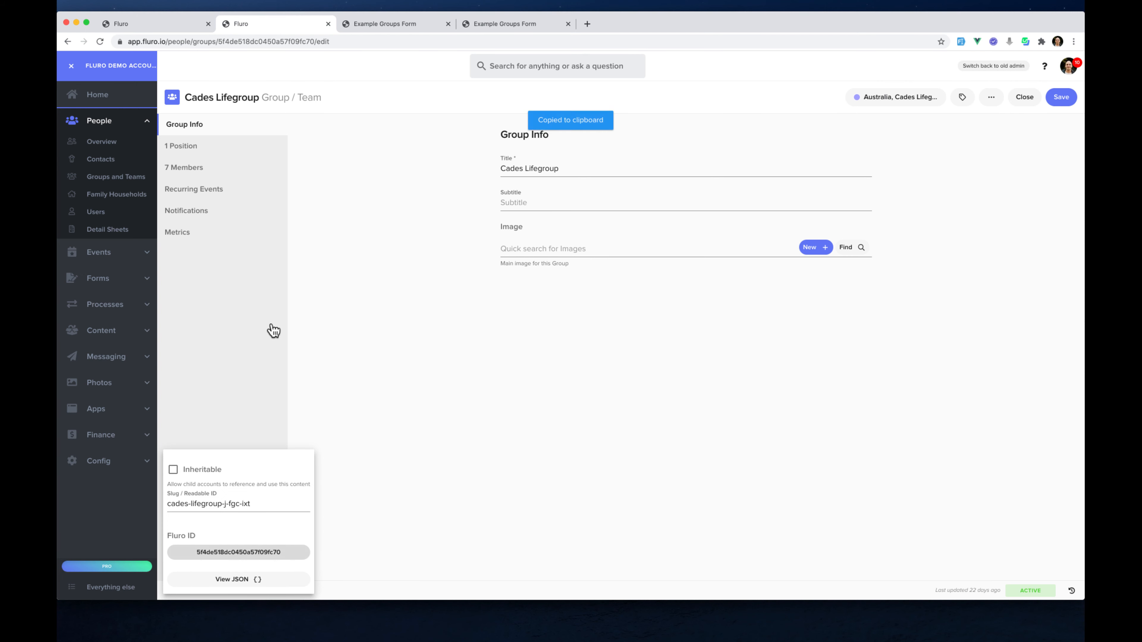
{"action": "left_click", "coordinate": [160, 23]}
{"action": "triple_click", "coordinate": [1003, 445]}
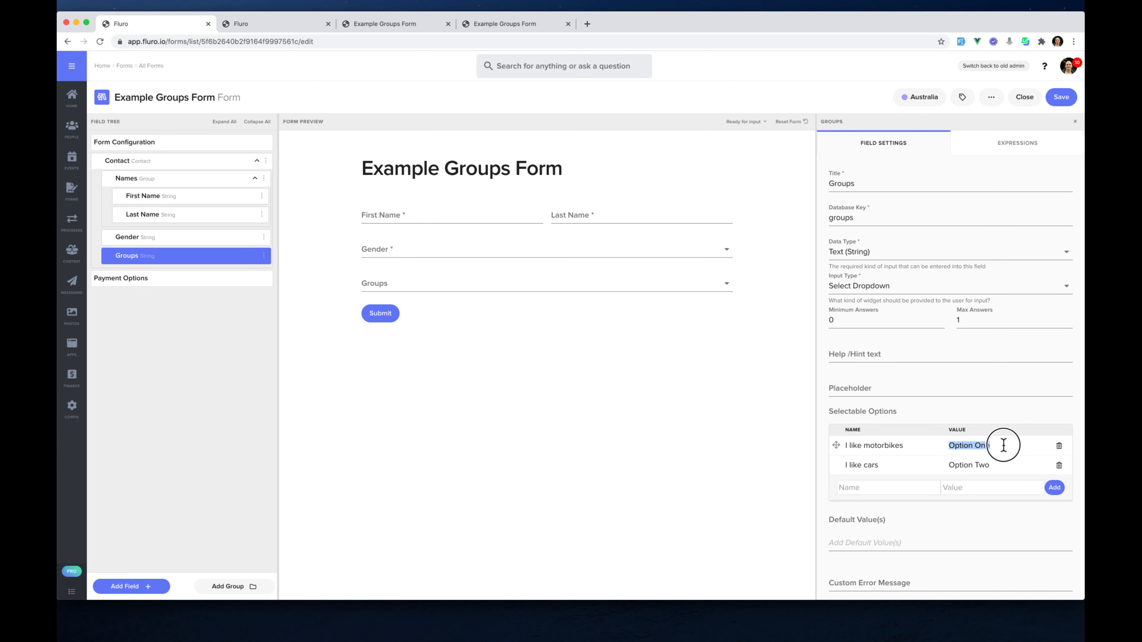
{"action": "key", "text": "super+v"}
{"action": "left_click_drag", "start_coordinate": [1001, 446], "coordinate": [916, 446]}
{"action": "left_click", "coordinate": [1008, 445]}
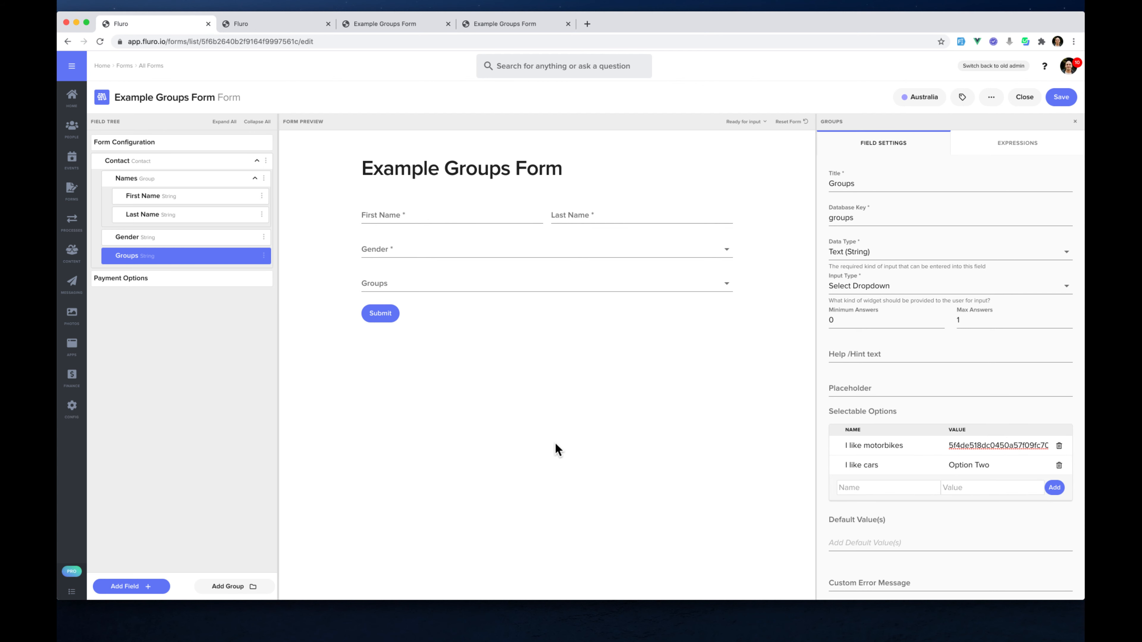
Copy the Middle Years Lifegroup's ID from its web address and paste it as the value of the "I like cars" option.
{"action": "left_click", "coordinate": [253, 25]}
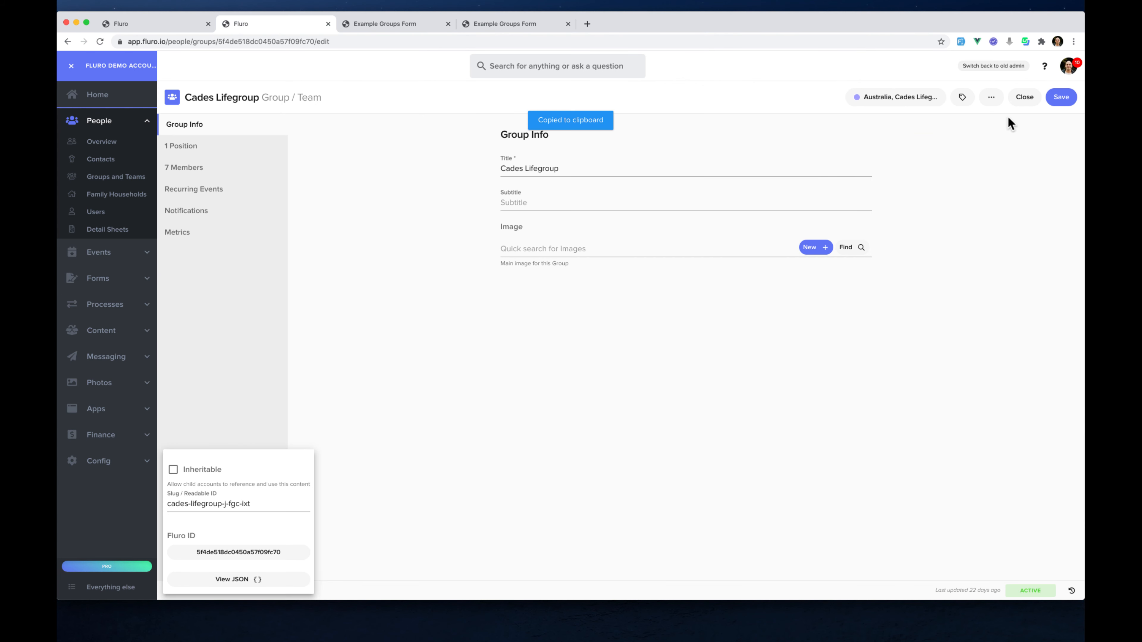
{"action": "left_click", "coordinate": [1021, 96]}
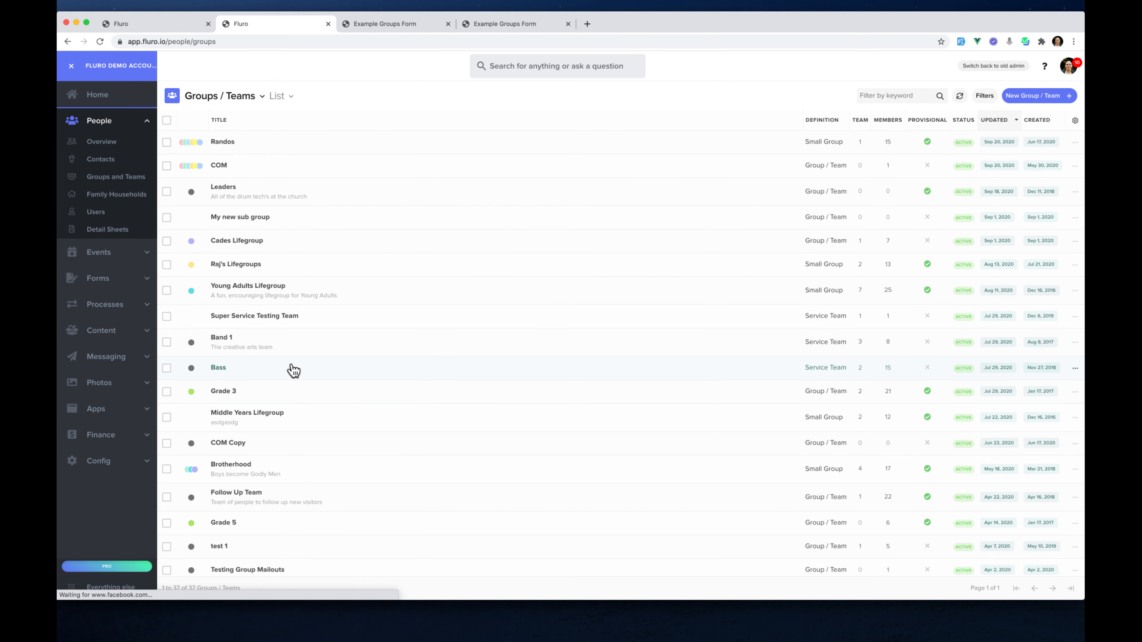
{"action": "left_click", "coordinate": [765, 418]}
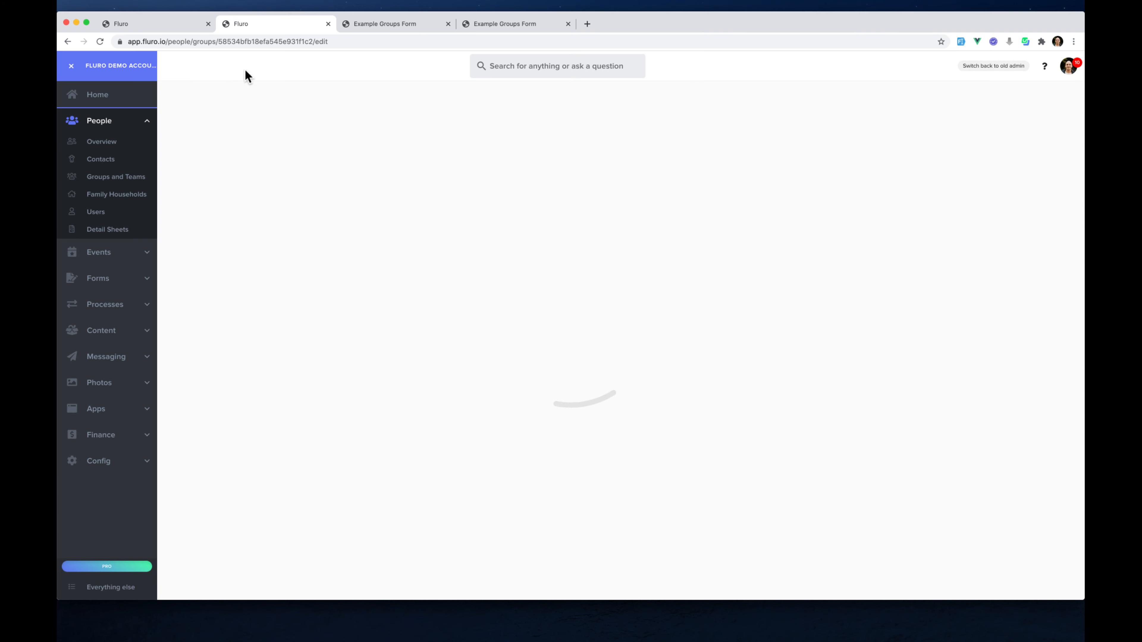
{"action": "double_click", "coordinate": [245, 41]}
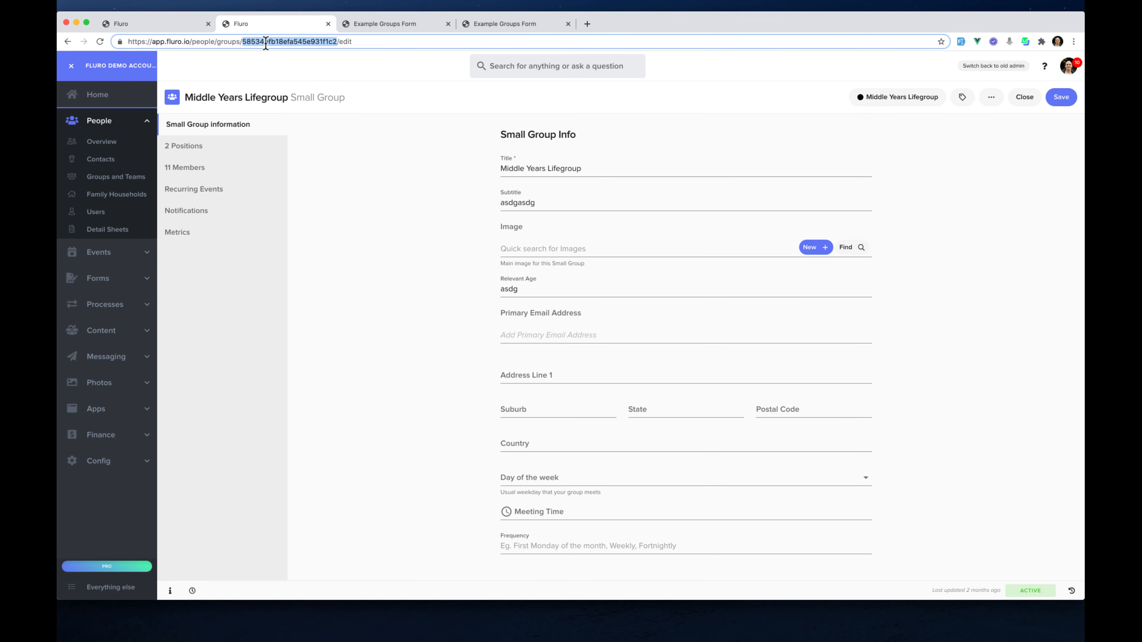
{"action": "left_click", "coordinate": [148, 25]}
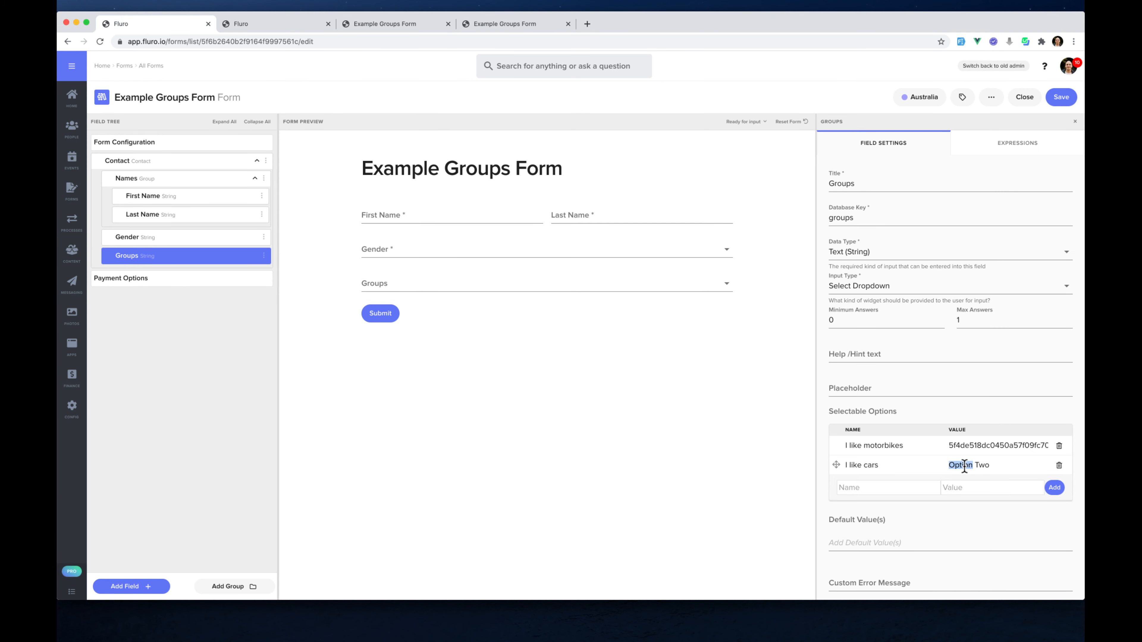
{"action": "key", "text": "ctrl+a"}
{"action": "key", "text": "ctrl+v"}
Check the choices offered by the Groups dropdown in the form preview and close it.
{"action": "left_click", "coordinate": [484, 318]}
{"action": "left_click", "coordinate": [444, 282]}
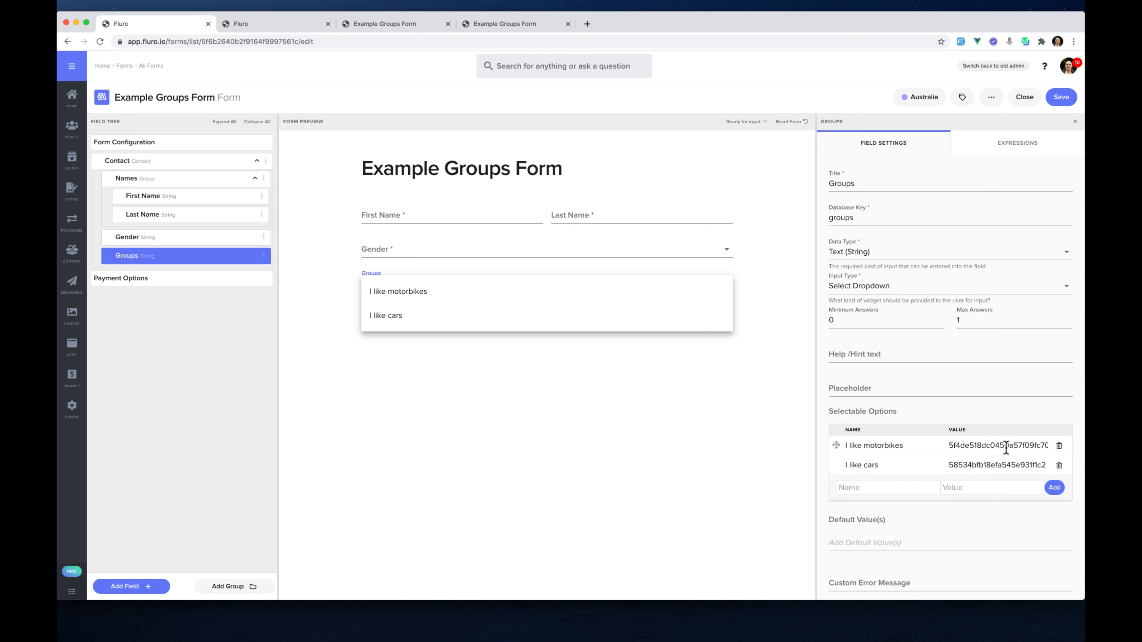
{"action": "left_click", "coordinate": [562, 393]}
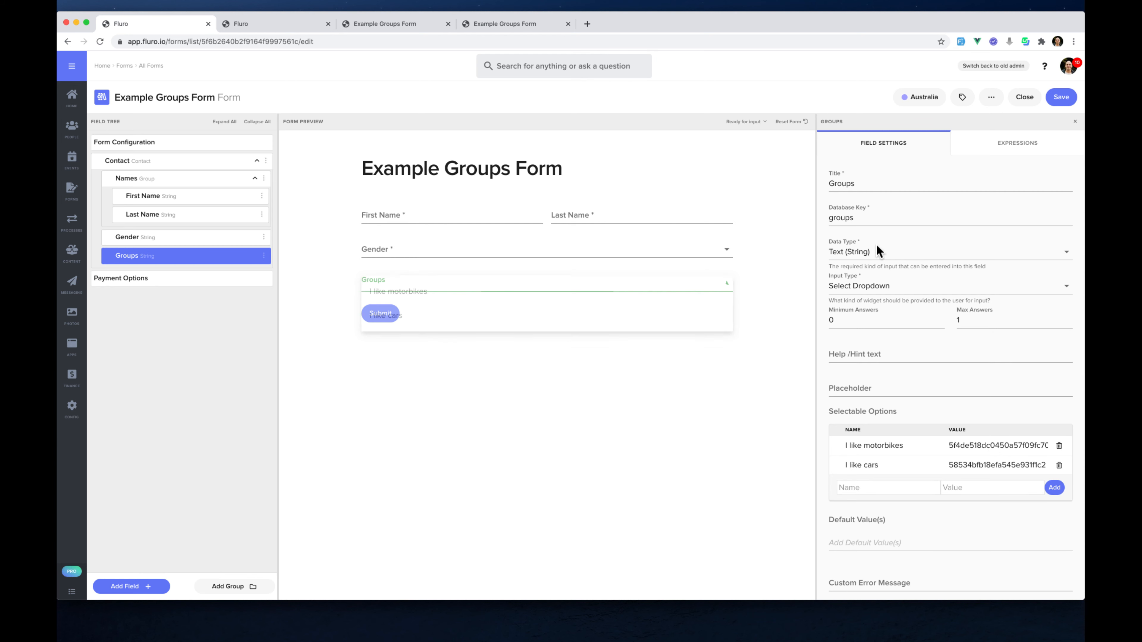
Save the Example Groups Form and open its public form link, closing the leftover browser tabs after it.
{"action": "left_click", "coordinate": [1065, 97]}
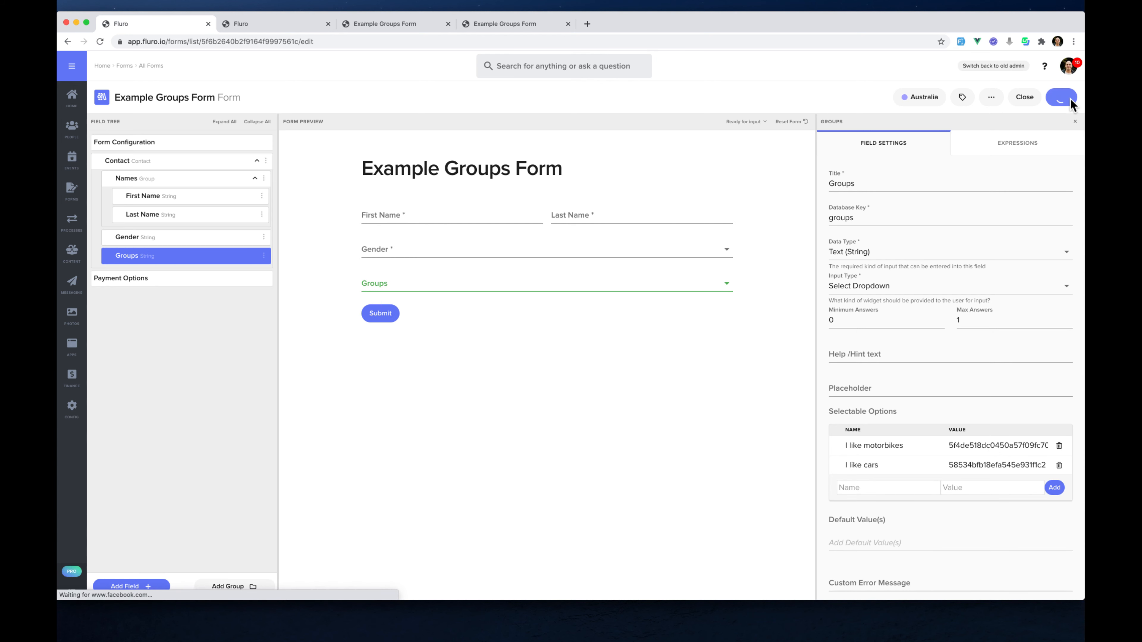
{"action": "left_click", "coordinate": [991, 97]}
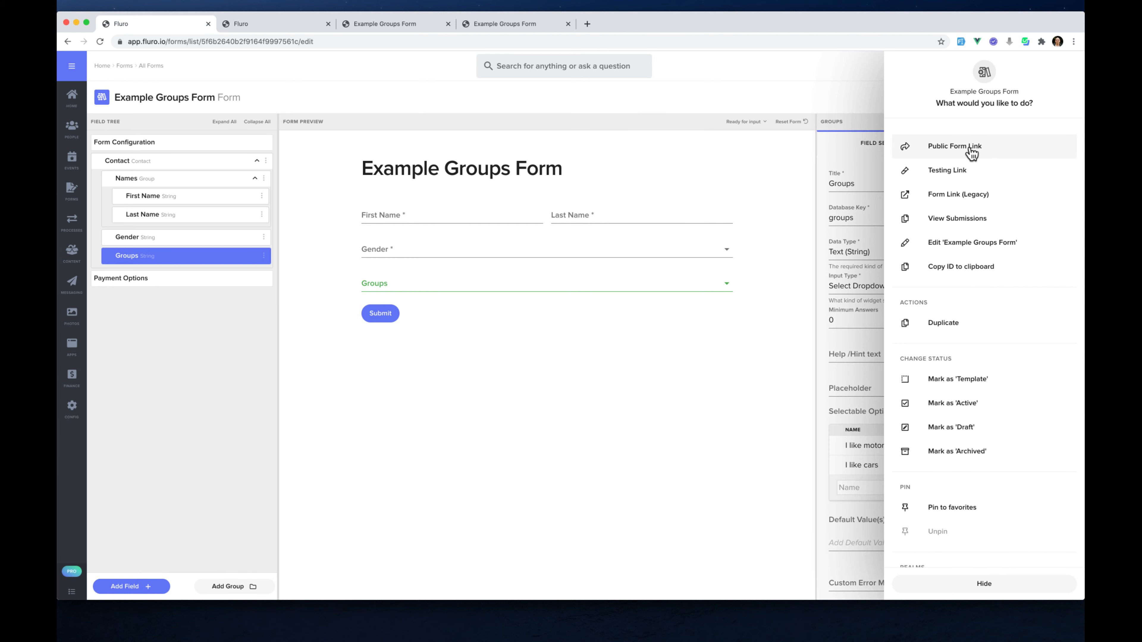
{"action": "left_click", "coordinate": [971, 153]}
{"action": "right_click", "coordinate": [304, 24]}
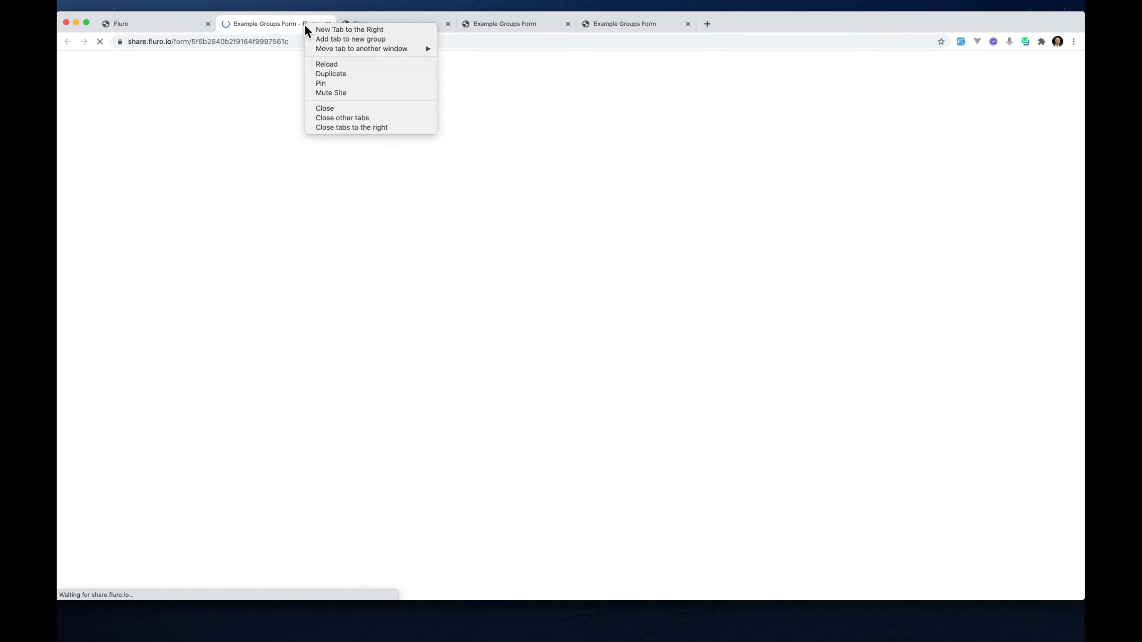
{"action": "left_click", "coordinate": [359, 128]}
Submit the public form with a test contact's first and last name, gender Female and the Groups option "I like cars".
{"action": "left_click", "coordinate": [398, 179]}
{"action": "key", "text": "Tab"}
{"action": "type", "text": "Mo"}
{"action": "left_click", "coordinate": [350, 217]}
{"action": "left_click", "coordinate": [365, 237]}
{"action": "left_click", "coordinate": [382, 247]}
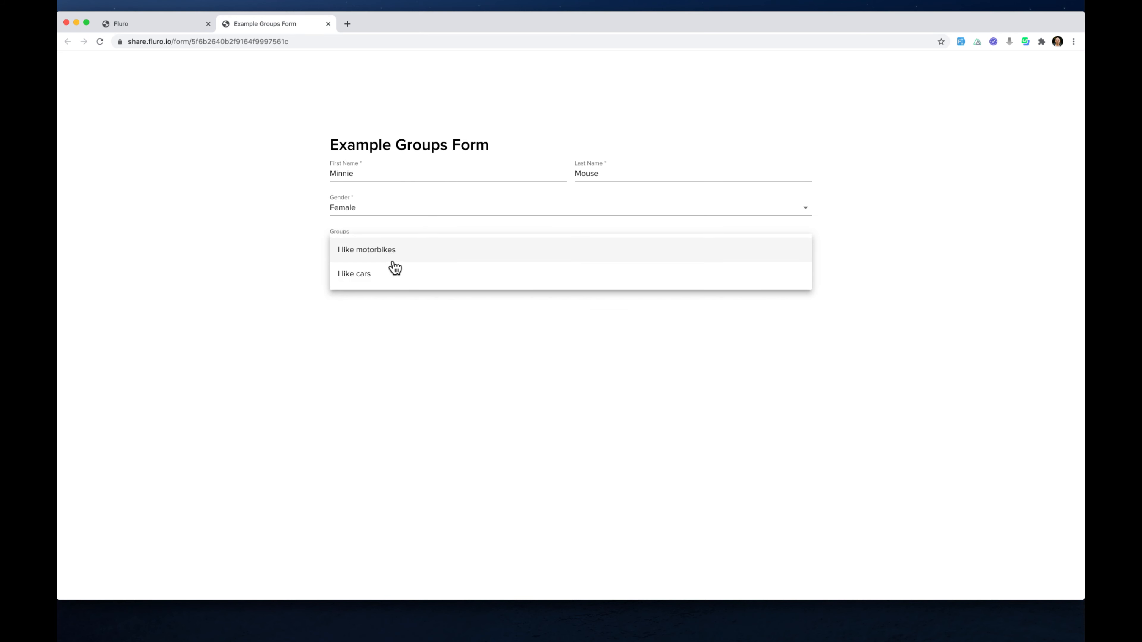
{"action": "left_click", "coordinate": [385, 282]}
{"action": "left_click", "coordinate": [300, 301]}
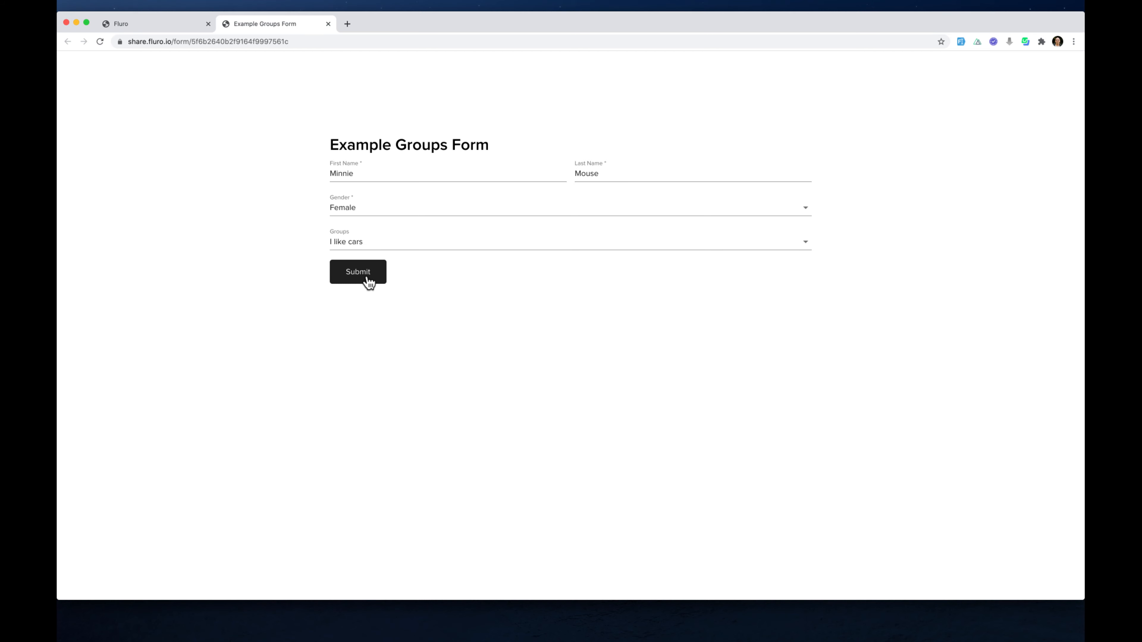
{"action": "left_click", "coordinate": [367, 282]}
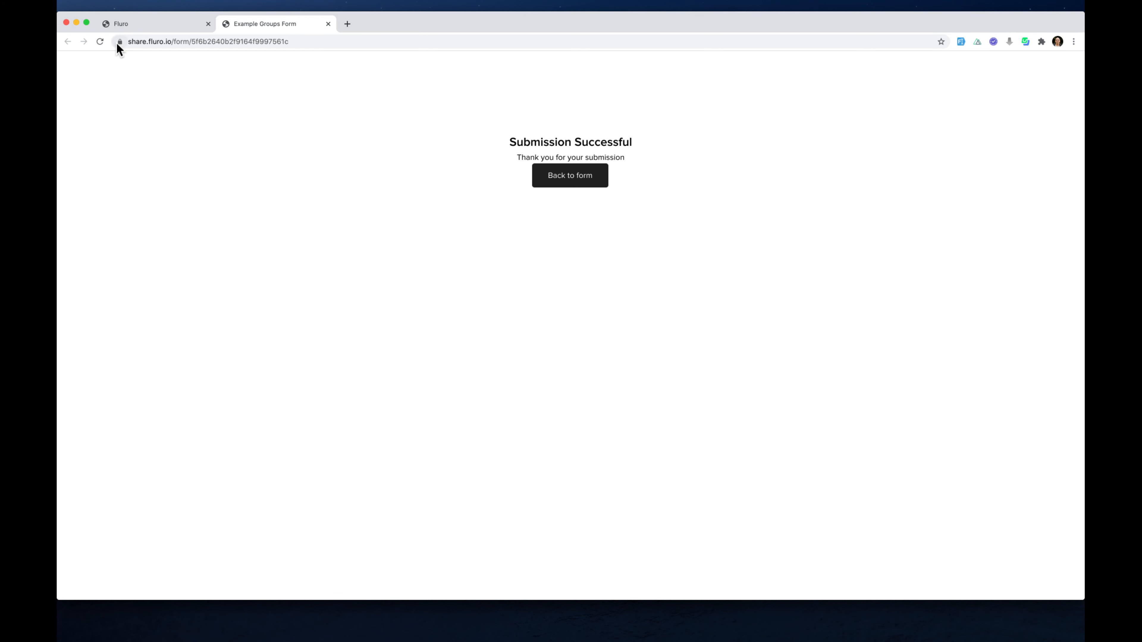
Return to the form editor, view the form's submissions and open the newest one after refreshing the list.
{"action": "left_click", "coordinate": [139, 24]}
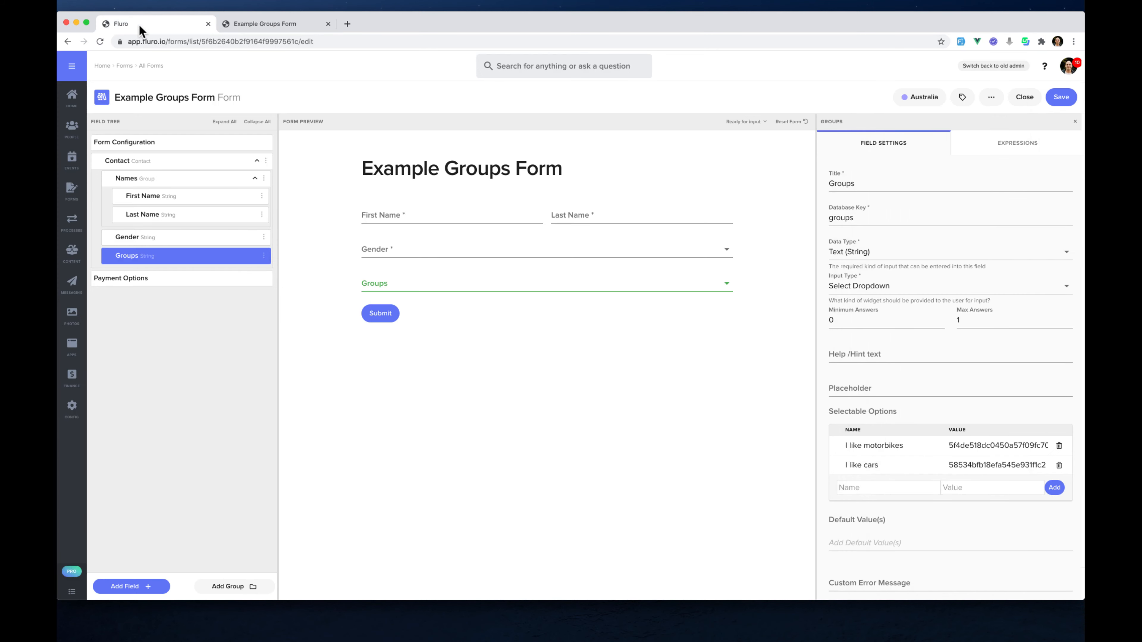
{"action": "left_click", "coordinate": [992, 97]}
{"action": "left_click", "coordinate": [957, 219]}
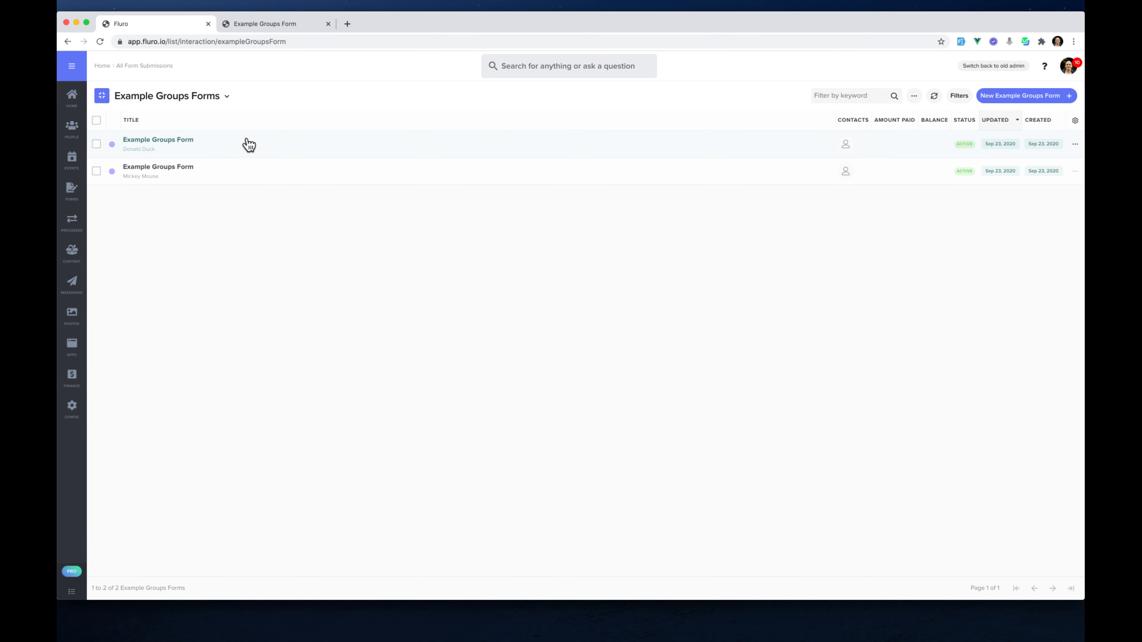
{"action": "left_click", "coordinate": [931, 96]}
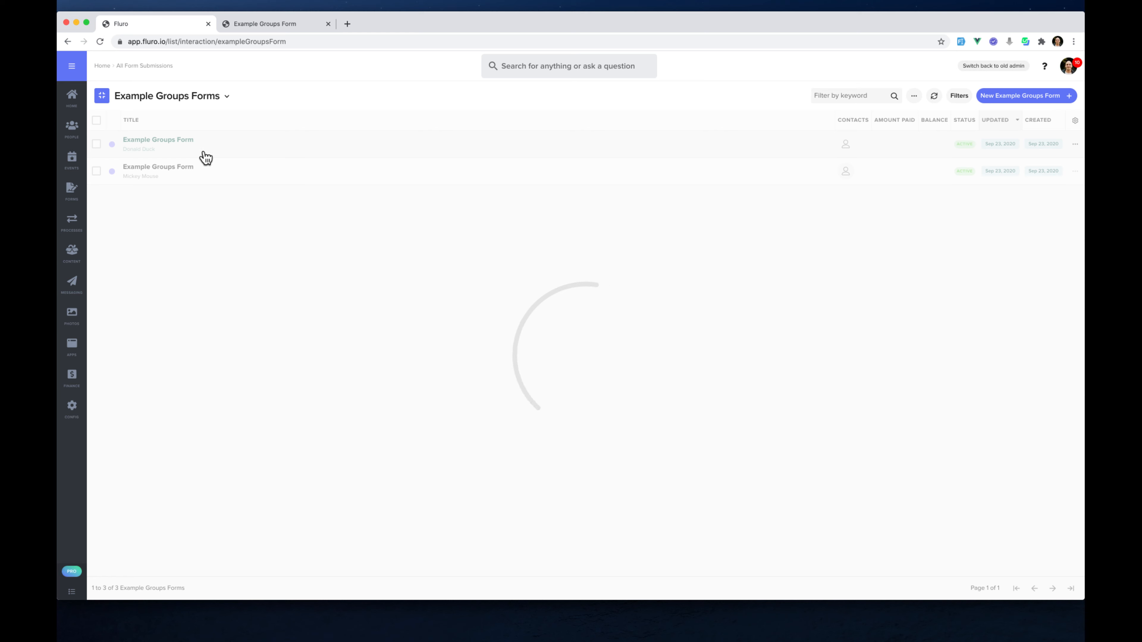
{"action": "left_click", "coordinate": [226, 151]}
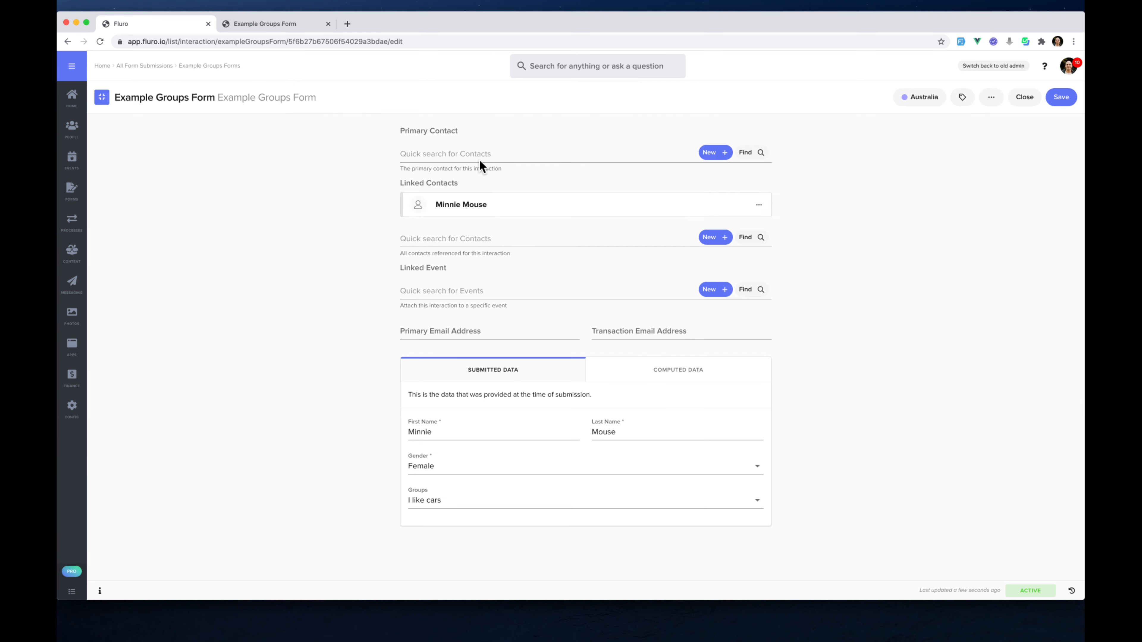
Open the submission's linked contact, check its group memberships and timeline of submitted forms, and close the contact.
{"action": "left_click", "coordinate": [495, 204]}
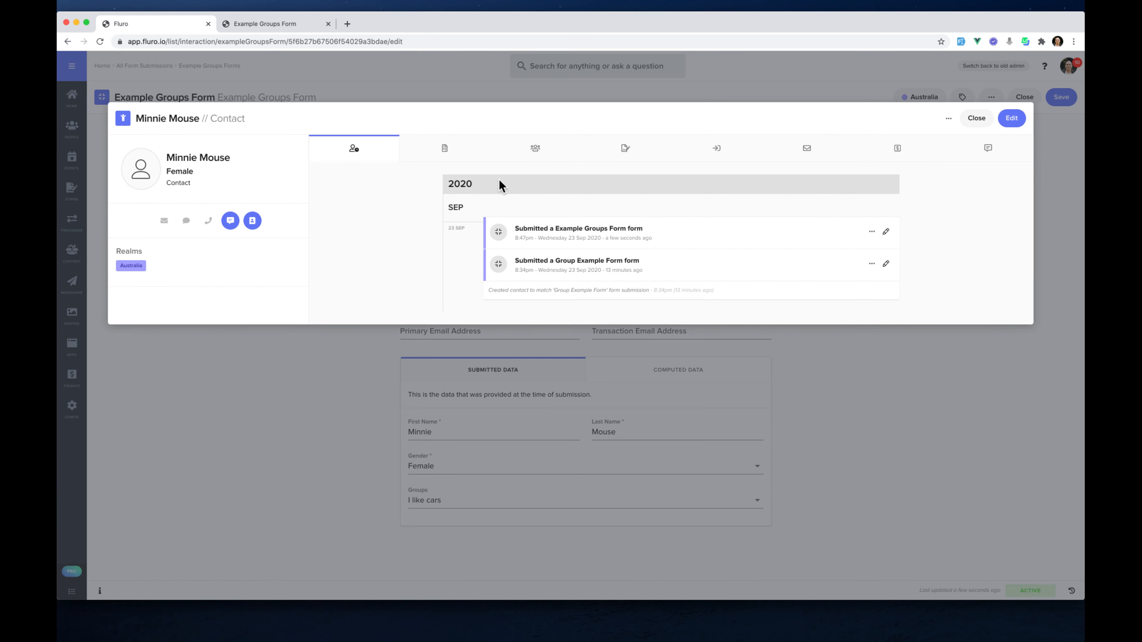
{"action": "left_click", "coordinate": [535, 148]}
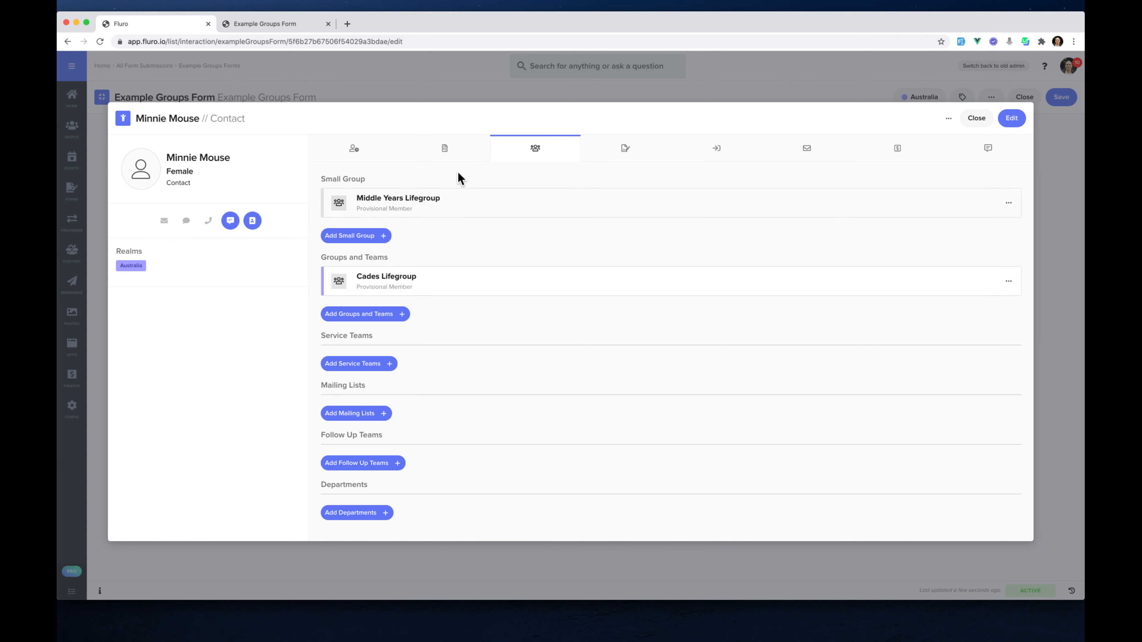
{"action": "left_click", "coordinate": [366, 151]}
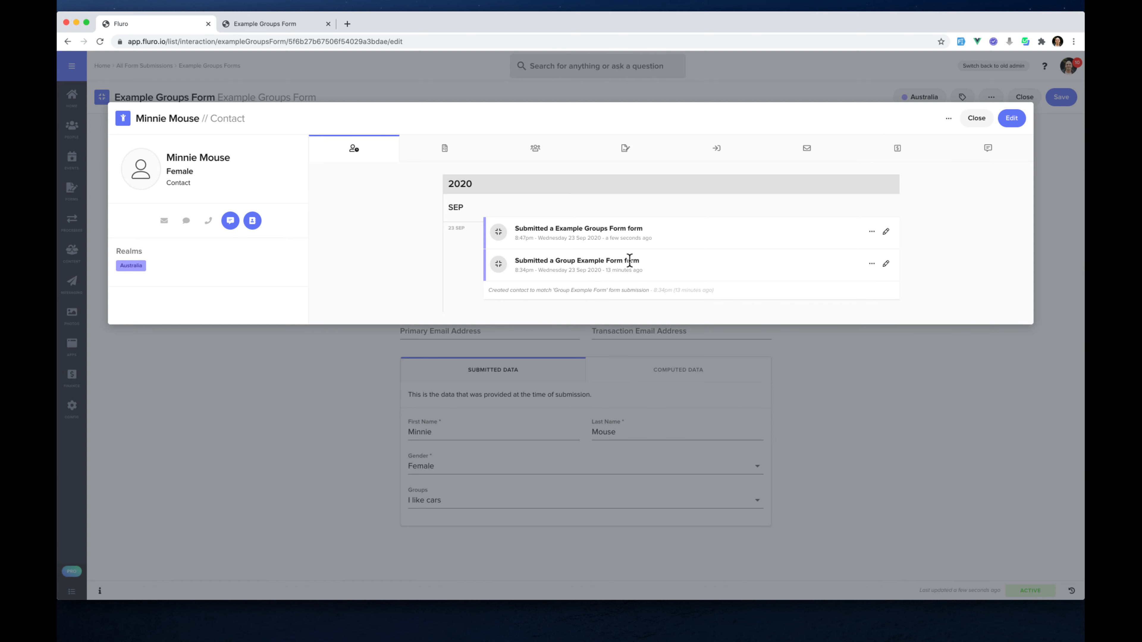
{"action": "left_click", "coordinate": [976, 117]}
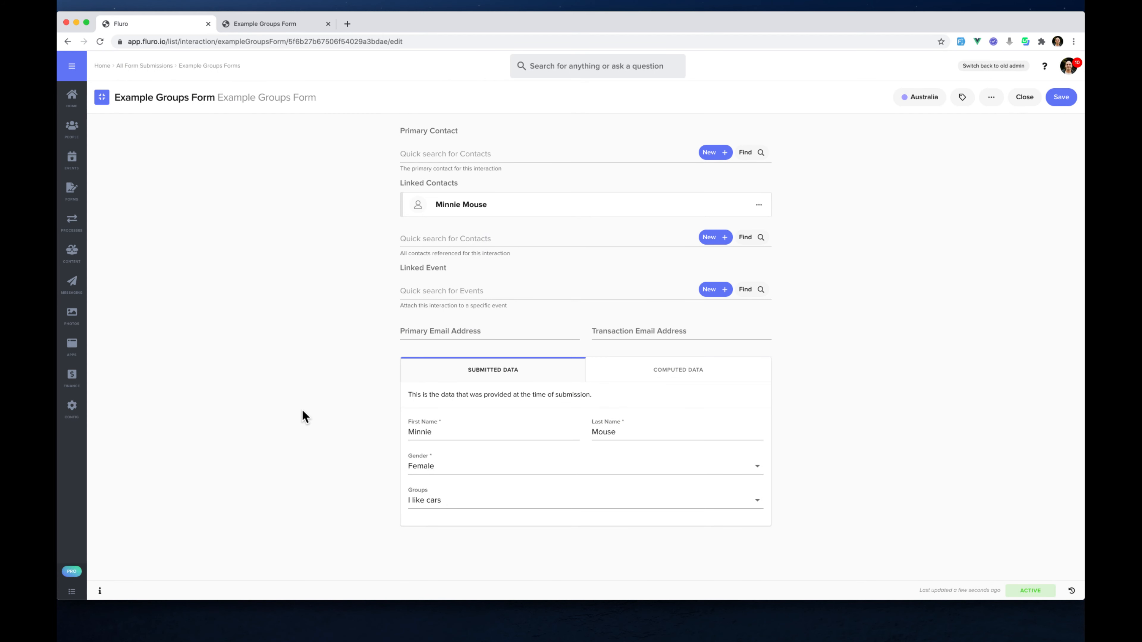